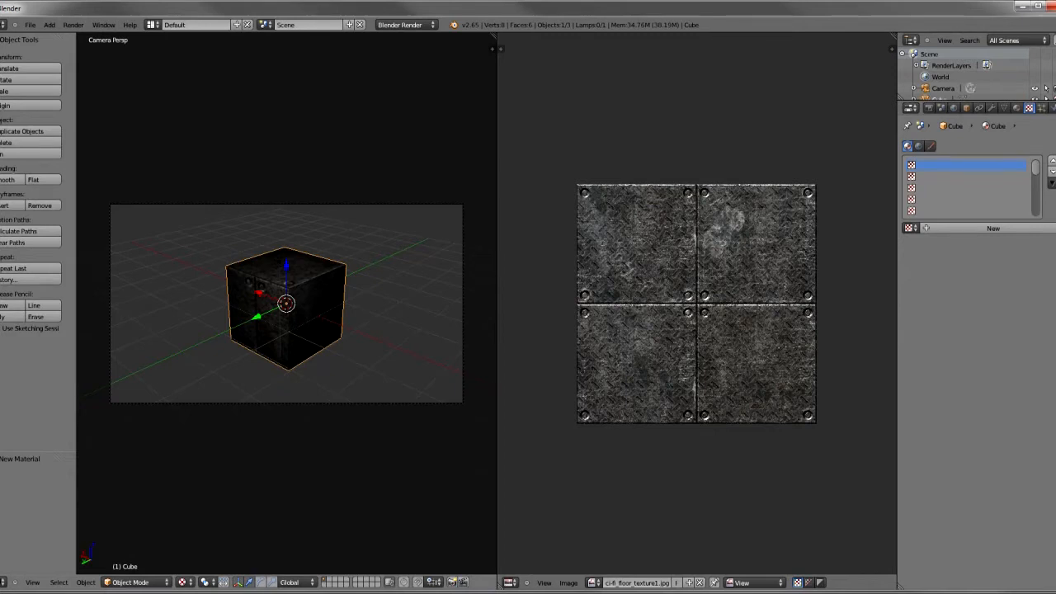
Test-render the cube from the camera and inspect its metal texture up close in the viewport
key("F12")
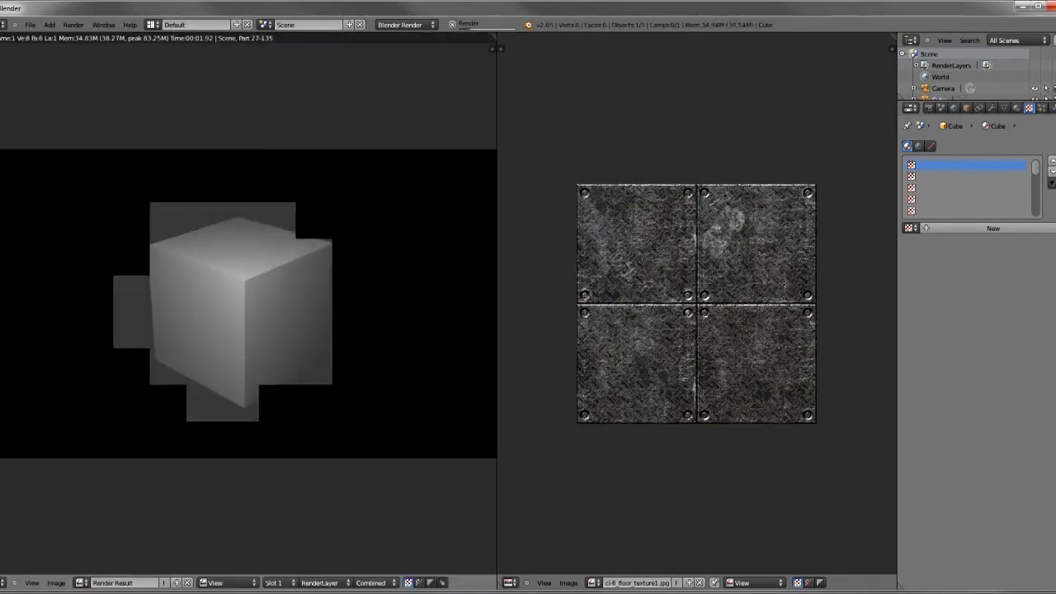
key("Escape")
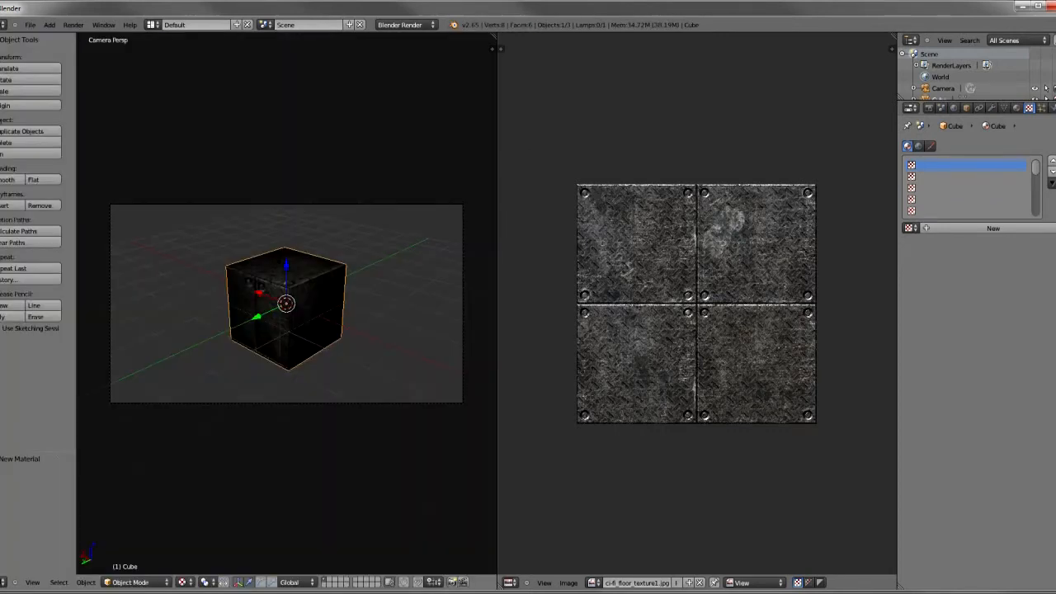
key("a")
middle_click_drag(285, 304, 231, 363)
scroll(286, 304, "up", 6)
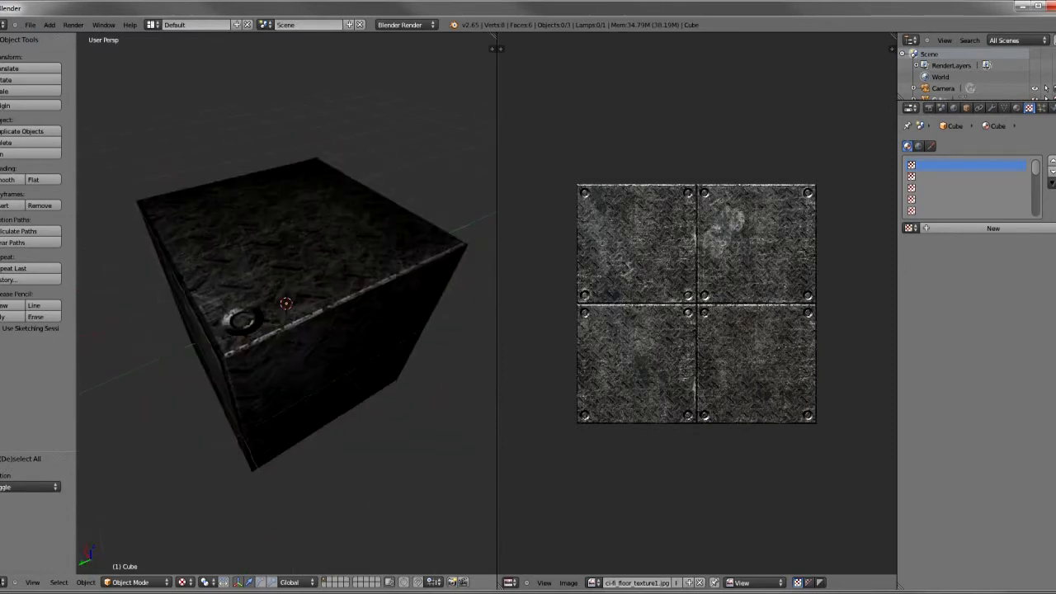
key("KP_0")
key("F12")
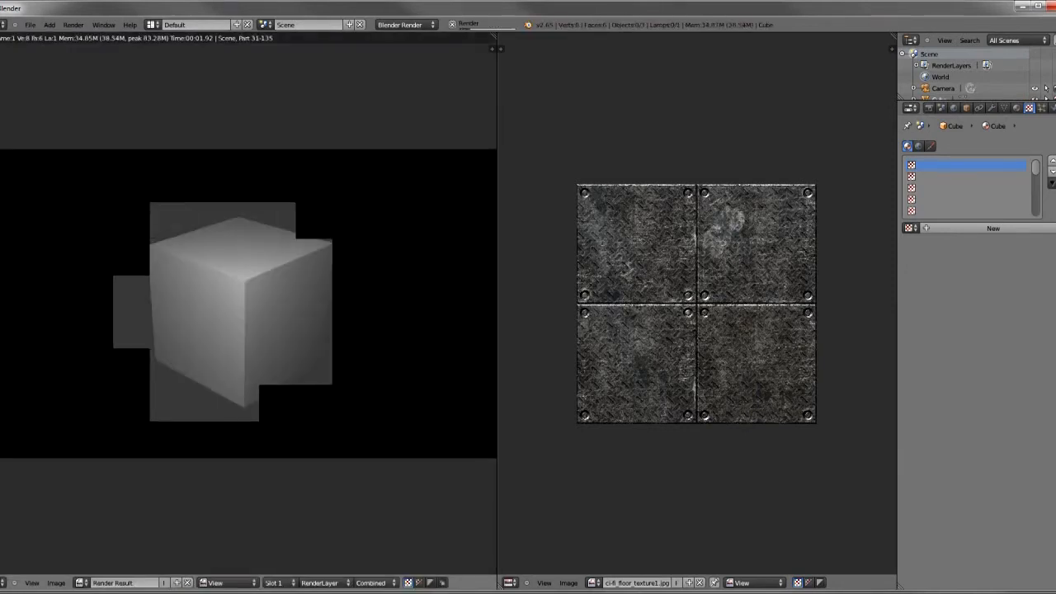
key("Escape")
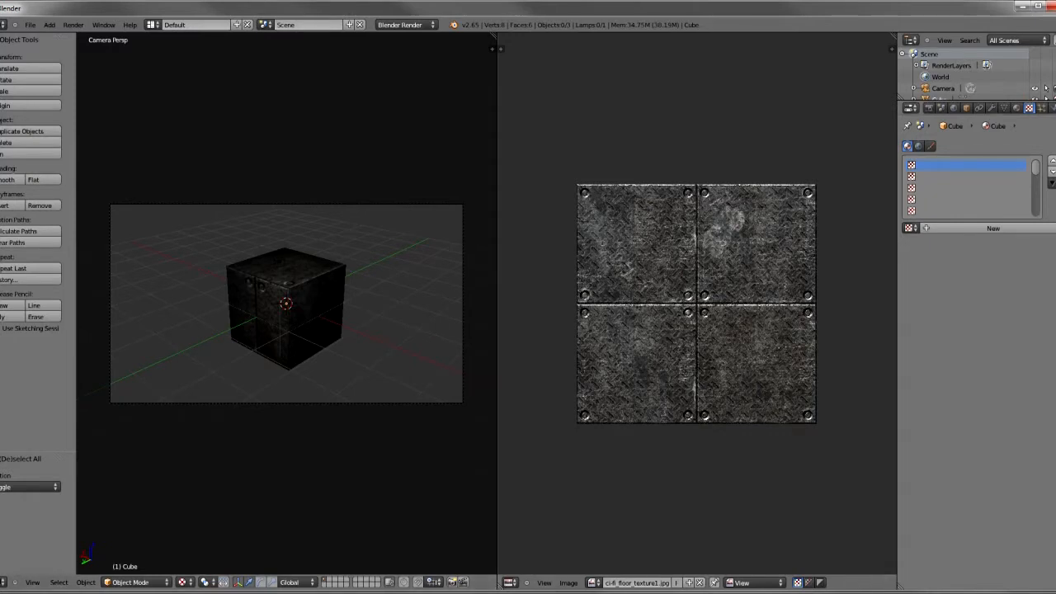
Set the diffuse intensity of the Cube material to about 0.745
left_click(1016, 107)
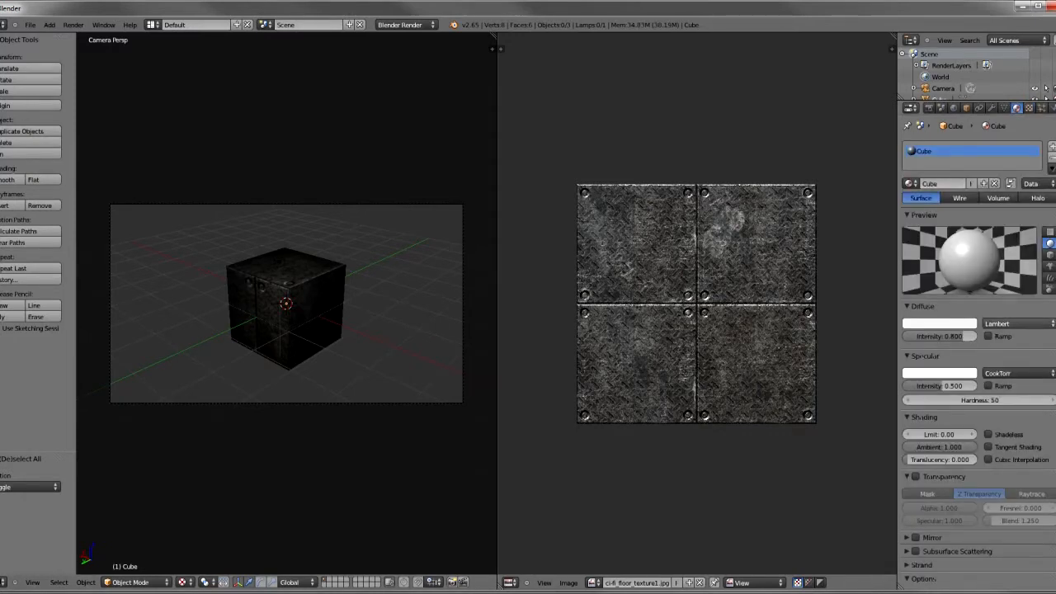
left_click_drag(956, 336, 952, 336)
scroll(957, 336, "down", 3)
scroll(973, 330, "up", 3)
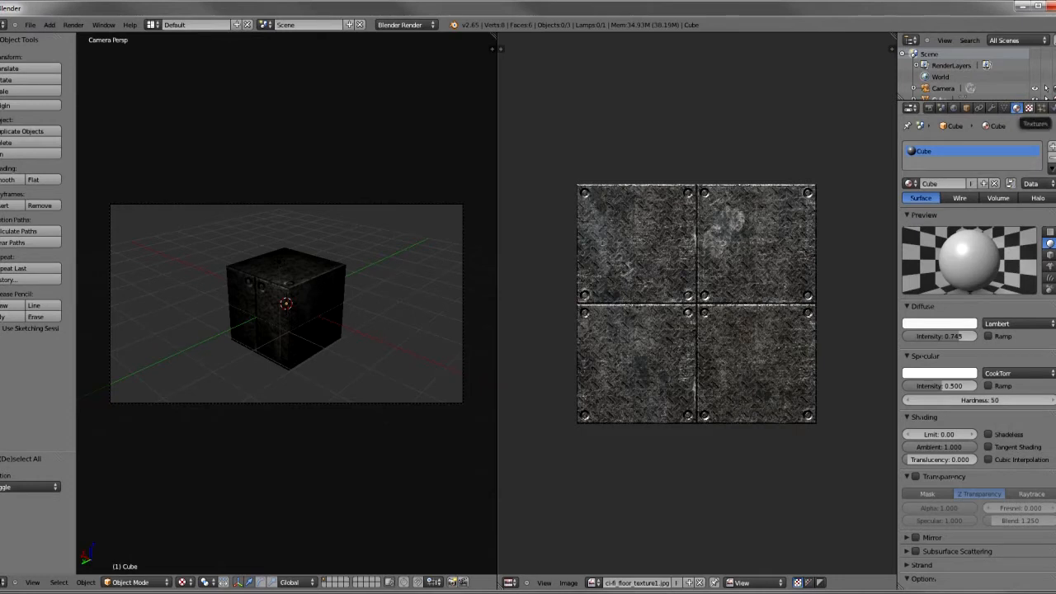
Examine the list of empty texture slots belonging to the Cube material
left_click(1029, 108)
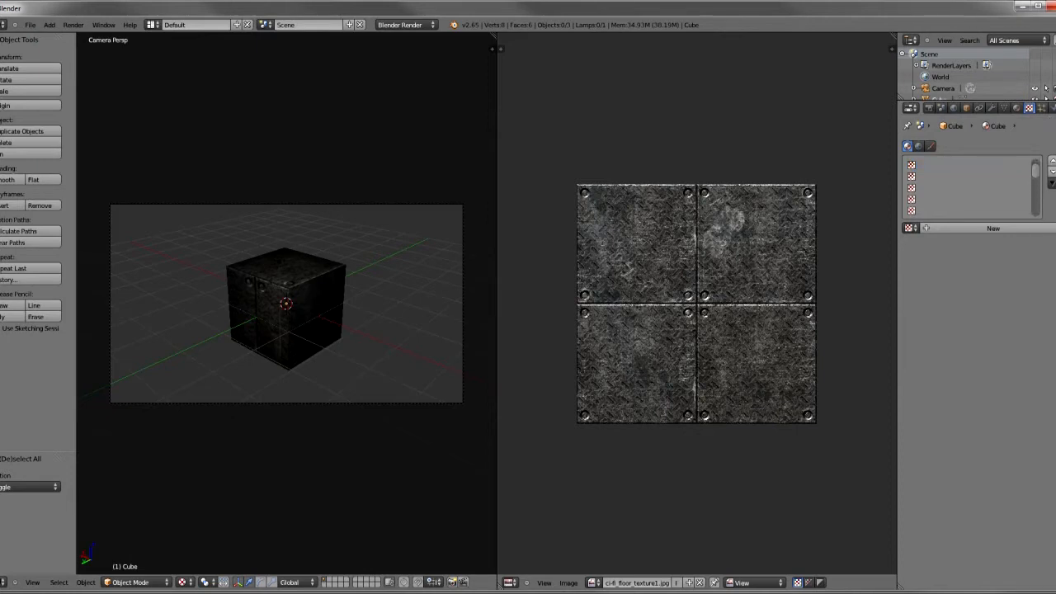
scroll(971, 187, "down", 13)
scroll(971, 188, "up", 10)
scroll(972, 188, "down", 11)
scroll(972, 187, "up", 13)
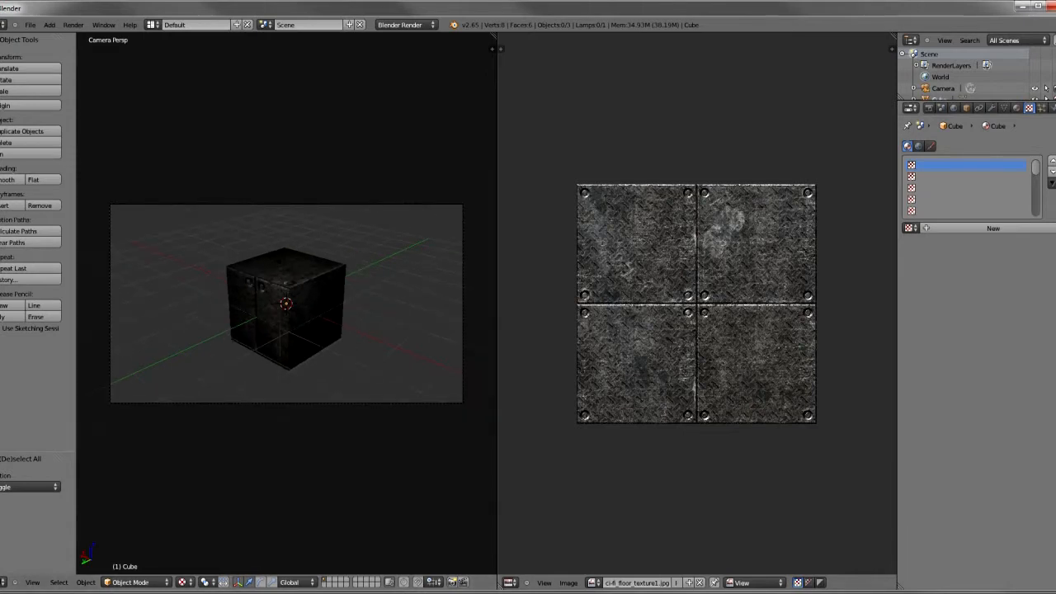
scroll(969, 187, "down", 3)
scroll(969, 187, "up", 3)
scroll(969, 187, "down", 12)
scroll(969, 187, "up", 12)
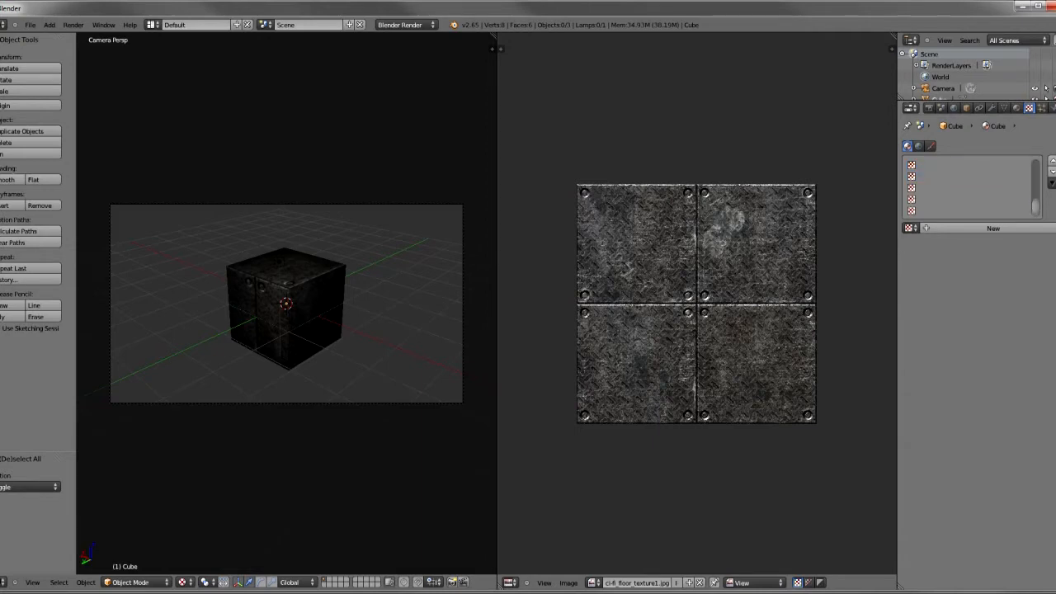
scroll(969, 187, "down", 12)
scroll(969, 187, "up", 12)
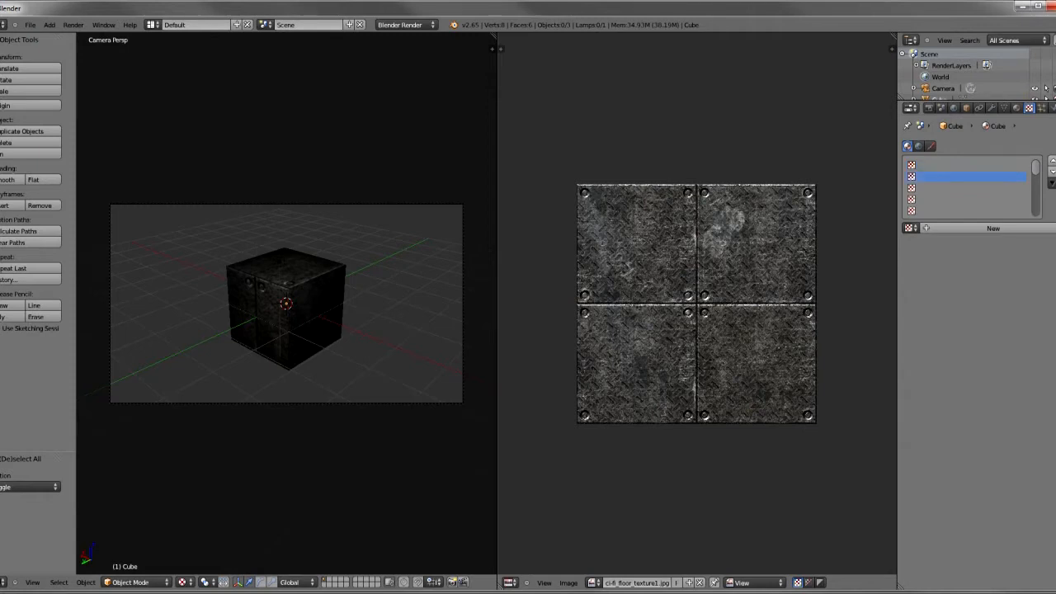
scroll(969, 187, "down", 12)
scroll(969, 188, "up", 12)
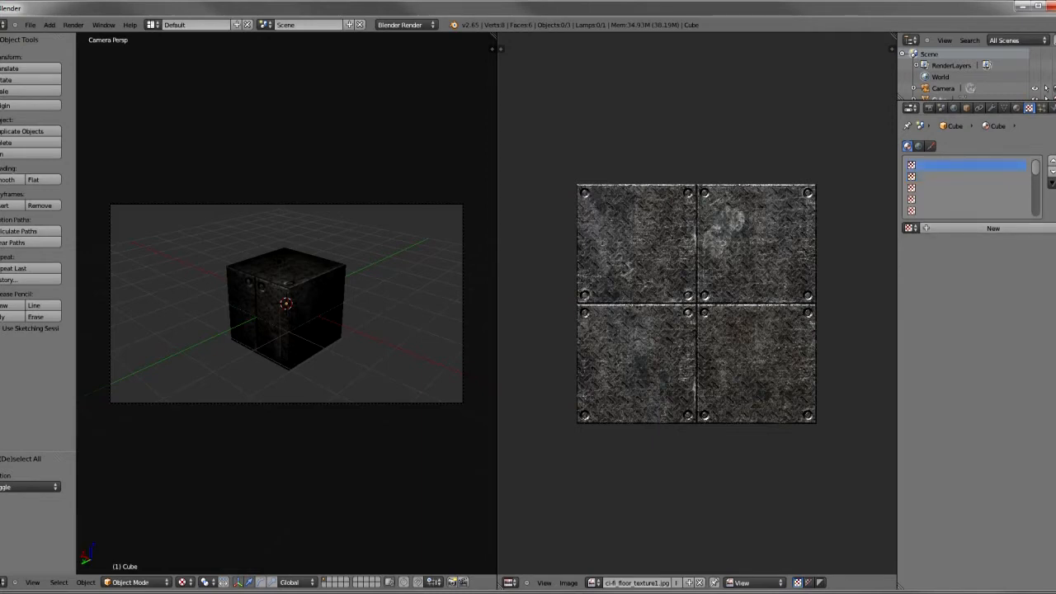
mouse_move(1035, 168)
left_mouse_down()
mouse_move(1035, 209)
mouse_move(1035, 167)
left_mouse_up()
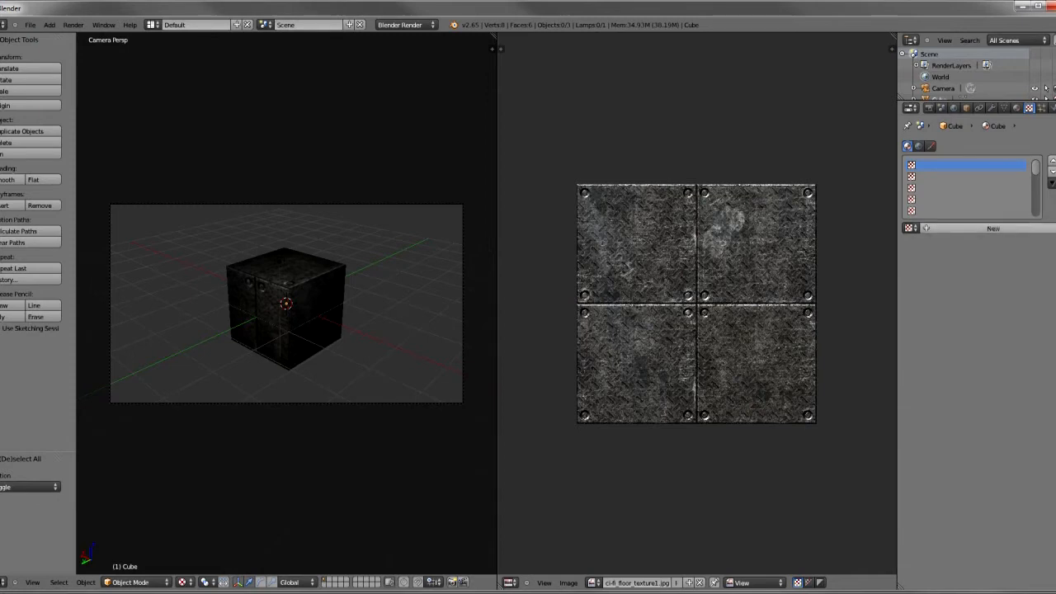
Add a new texture in the first slot of the Cube material and name it Cube_Texture1
left_click(992, 228)
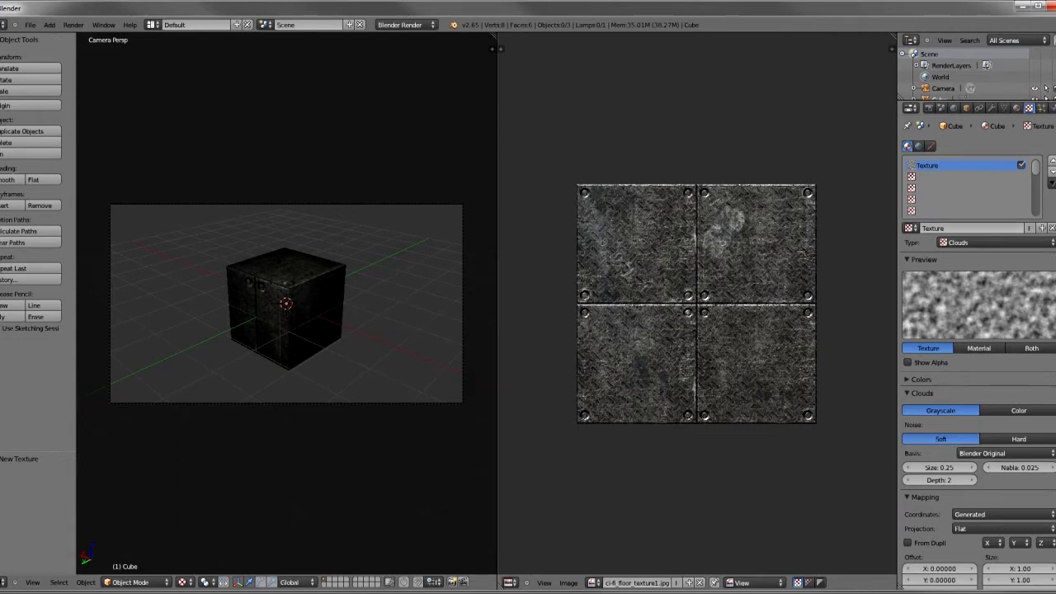
left_click(1017, 108)
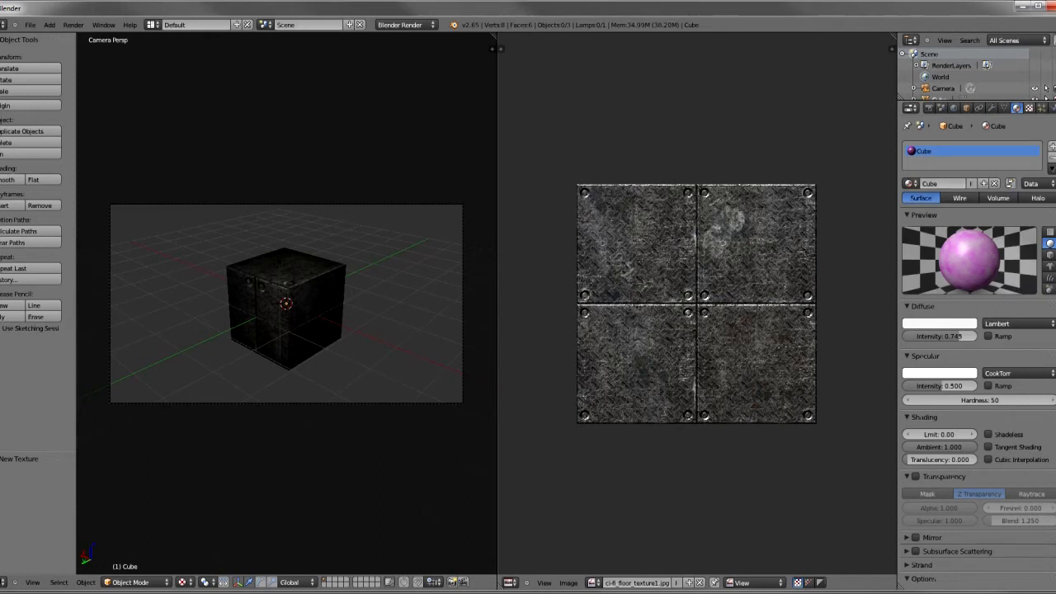
left_click(1028, 108)
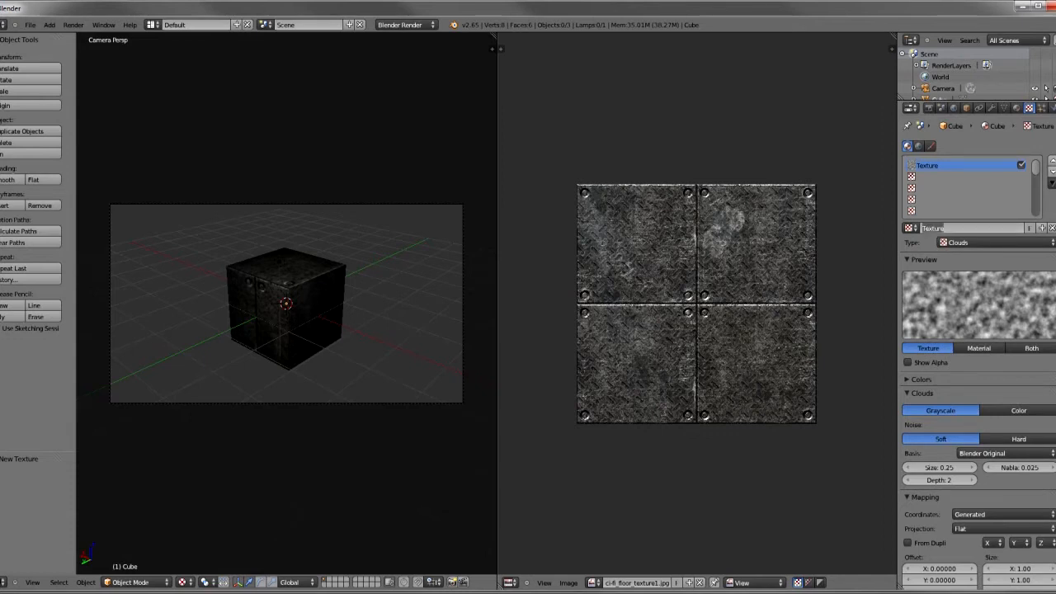
type("Cube_Texture1")
key("Return")
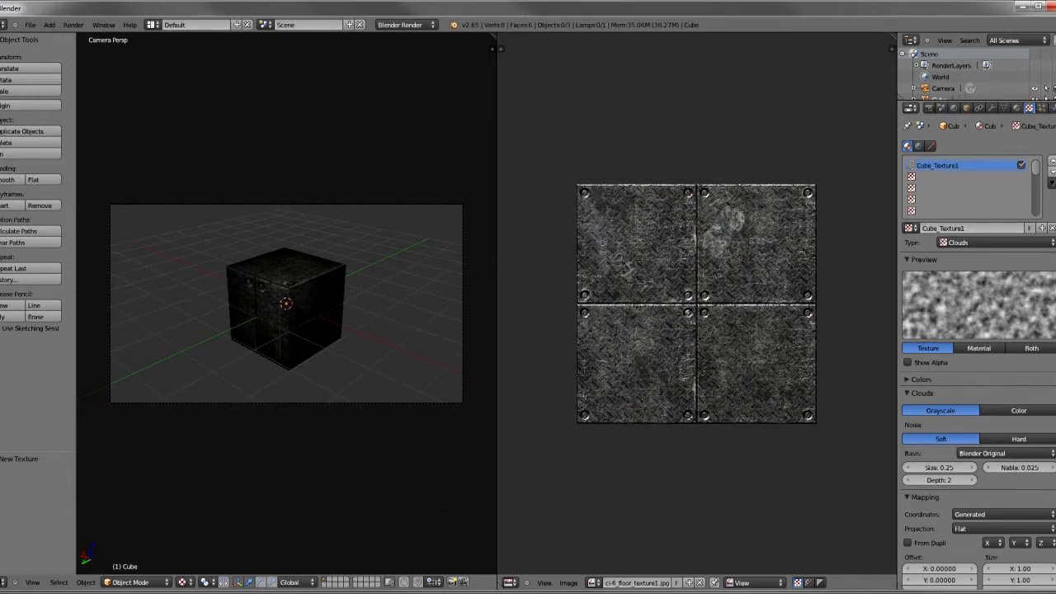
Toggle Cube_Texture1 off and on, and render the scene to view the clouds texture on the cube
left_click(1021, 165)
left_click(1021, 165)
key("F12")
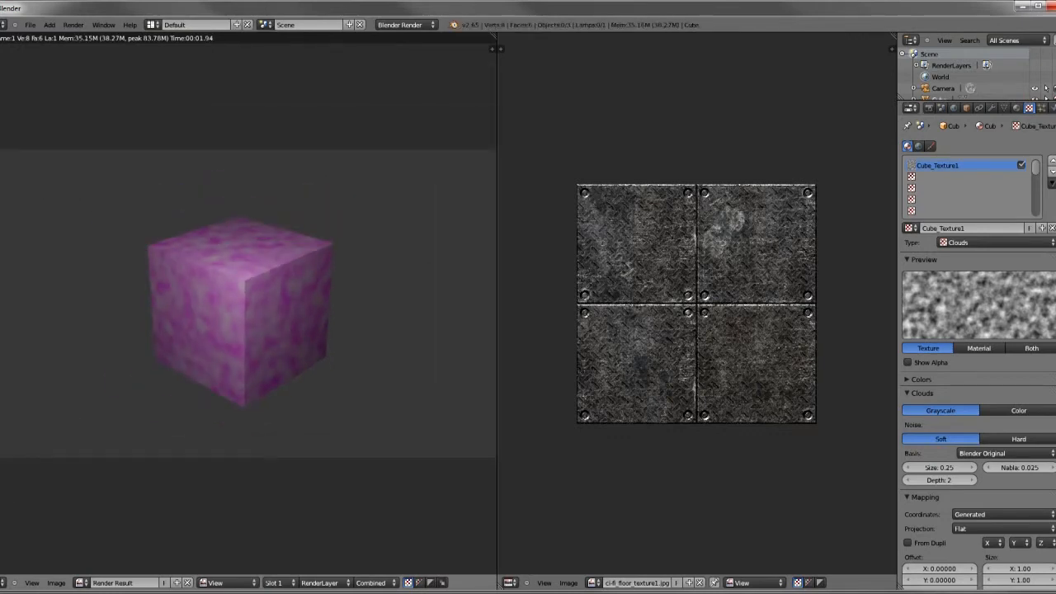
scroll(247, 304, "down", 1)
key("Escape")
right_click(286, 303)
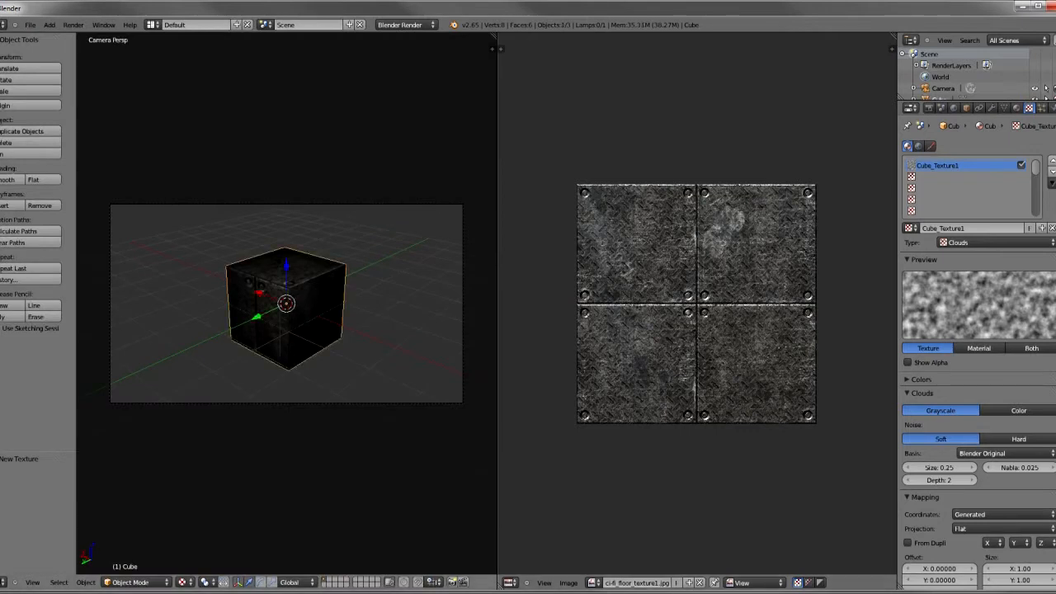
scroll(286, 304, "up", 1)
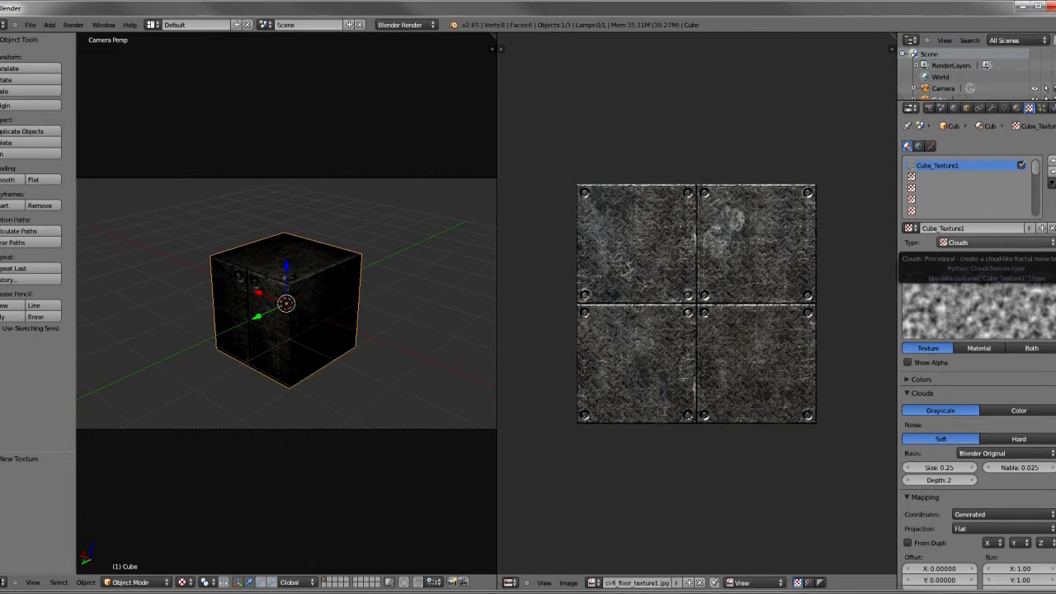
Look over the available texture types and the clouds, mapping and influence settings of Cube_Texture1
left_click(965, 242)
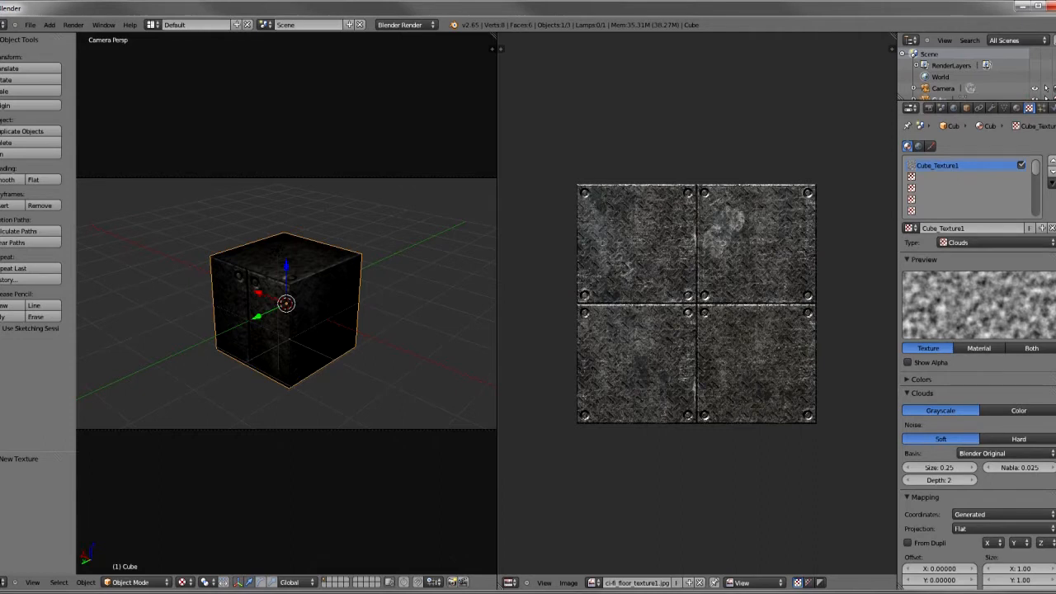
left_click(965, 177)
left_click(937, 165)
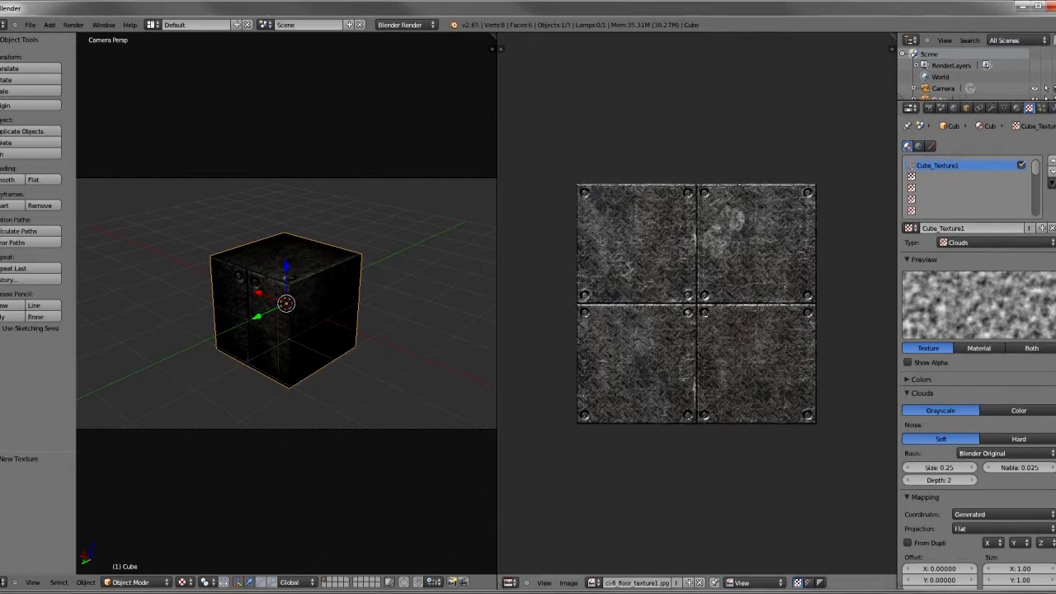
scroll(696, 303, "up", 2)
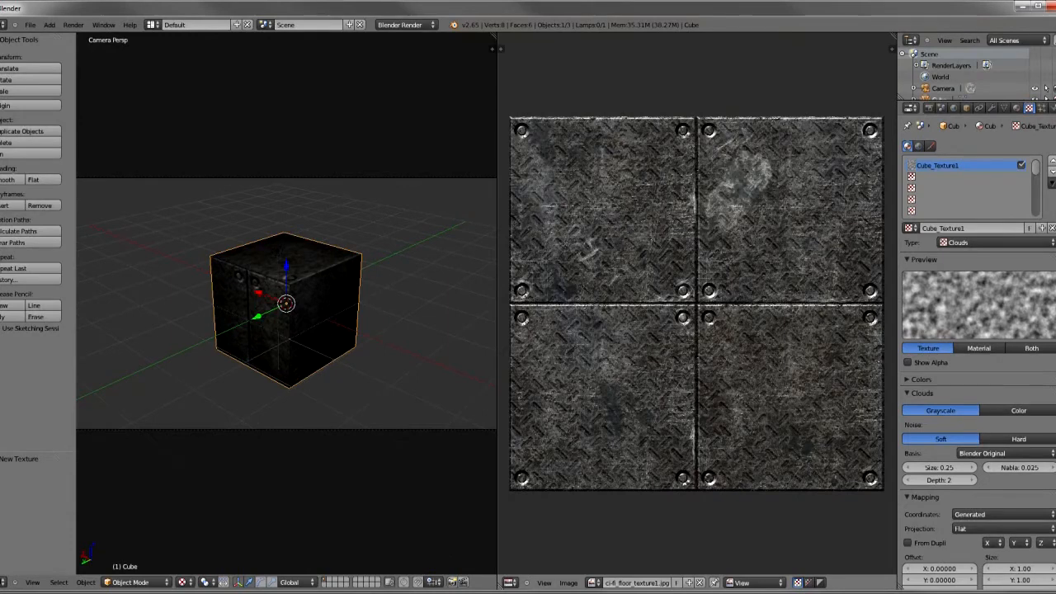
scroll(977, 330, "down", 2)
scroll(977, 329, "up", 3)
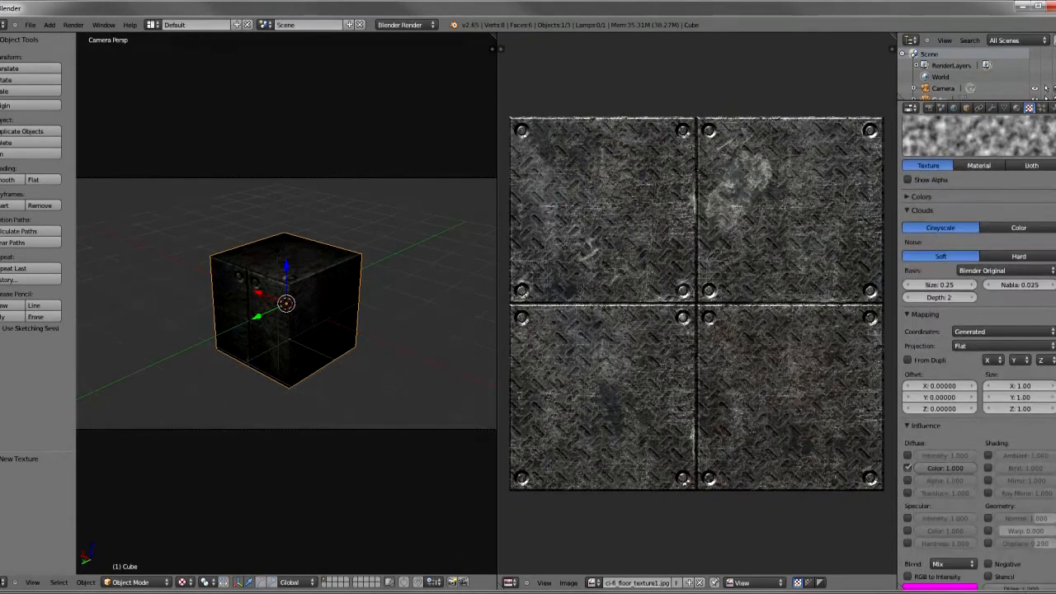
scroll(977, 329, "down", 3)
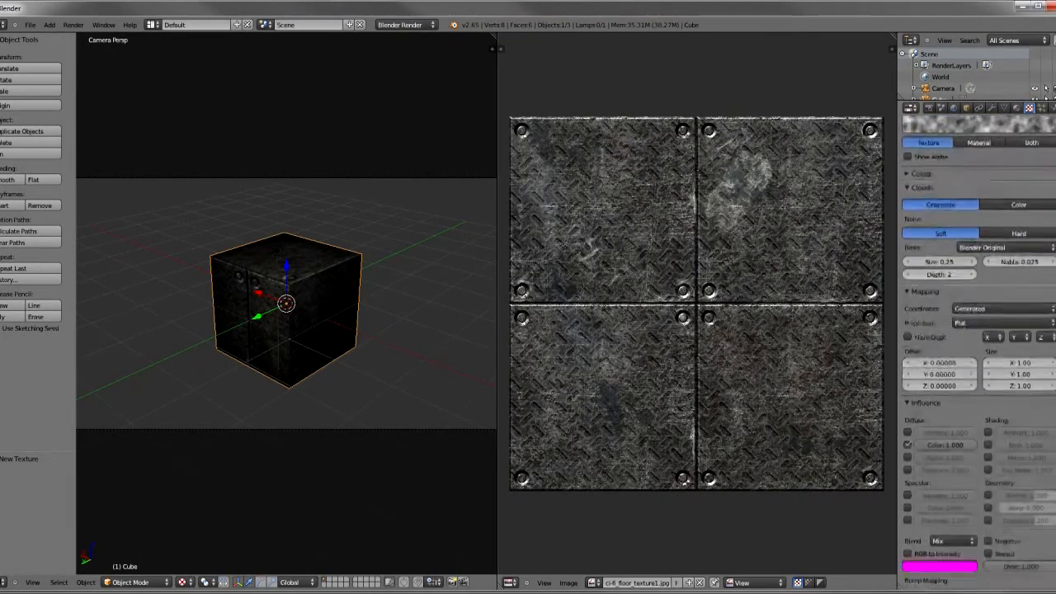
scroll(978, 330, "up", 3)
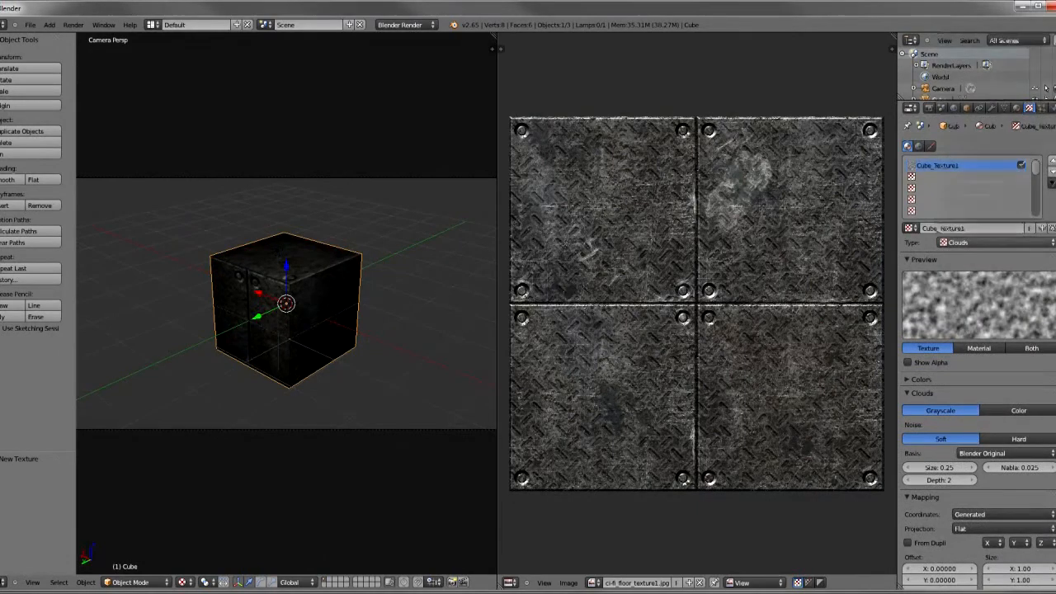
Change the type of Cube_Texture1 to Voronoi and test-render the cube
left_click(998, 243)
left_click(981, 81)
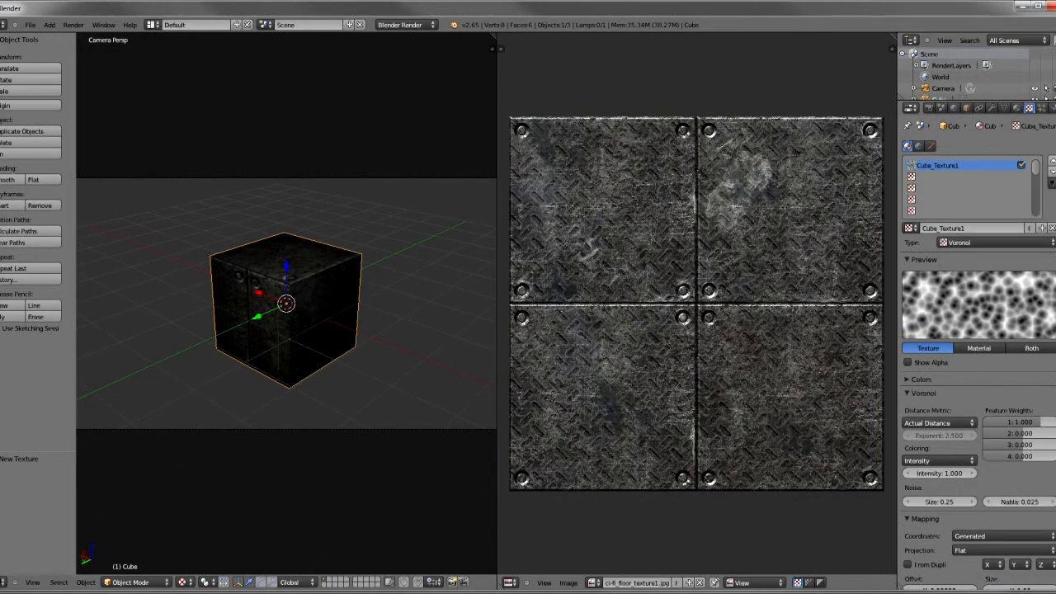
key("F12")
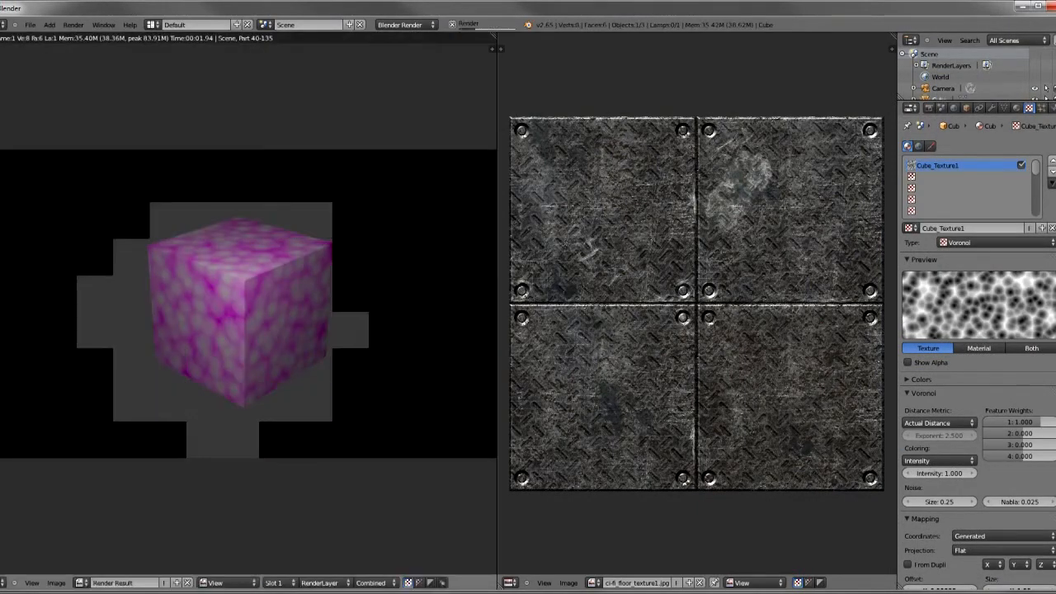
key("Escape")
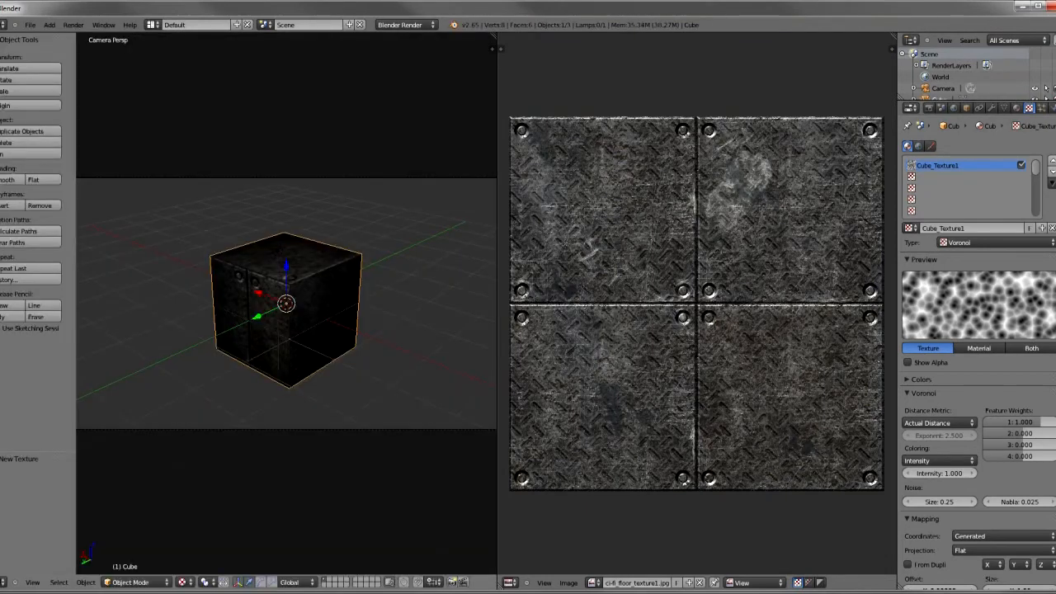
Compare the Texture, Material and Both preview modes of Cube_Texture1 and leave the preview on Material
scroll(287, 303, "up", 4)
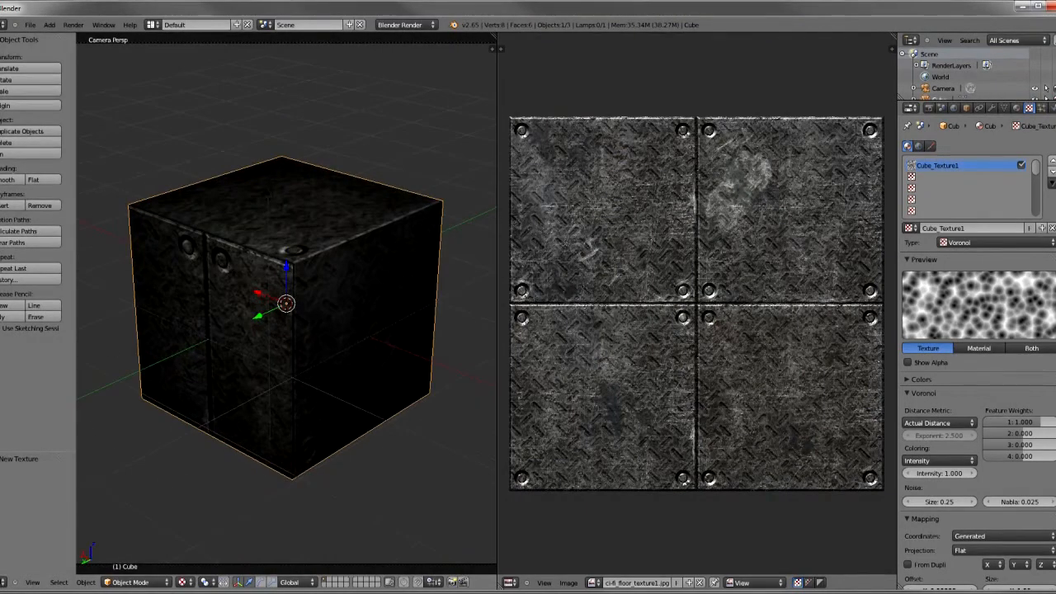
scroll(286, 304, "down", 2)
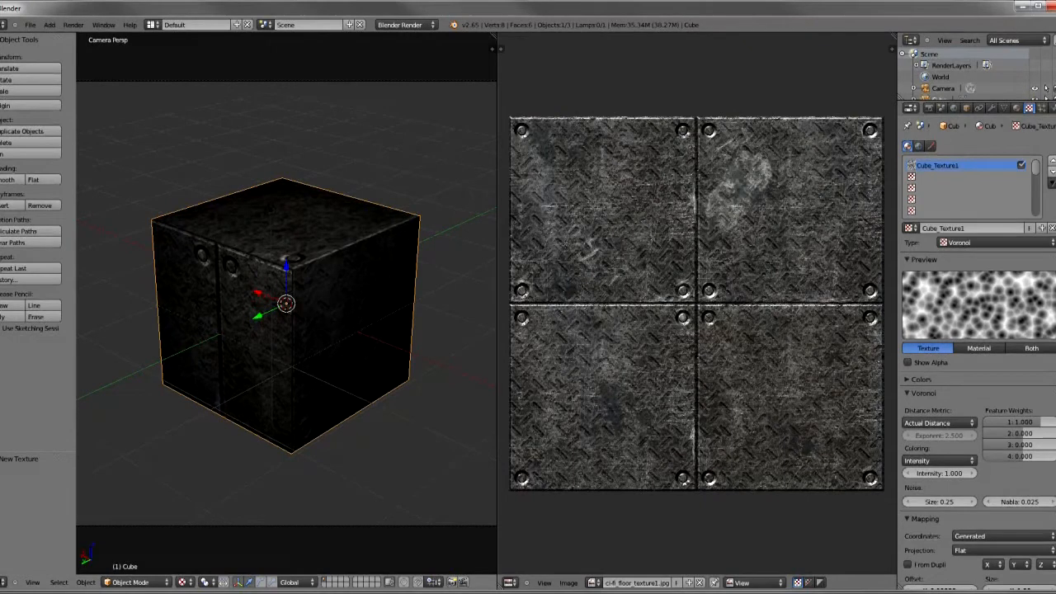
scroll(285, 315, "up", 2)
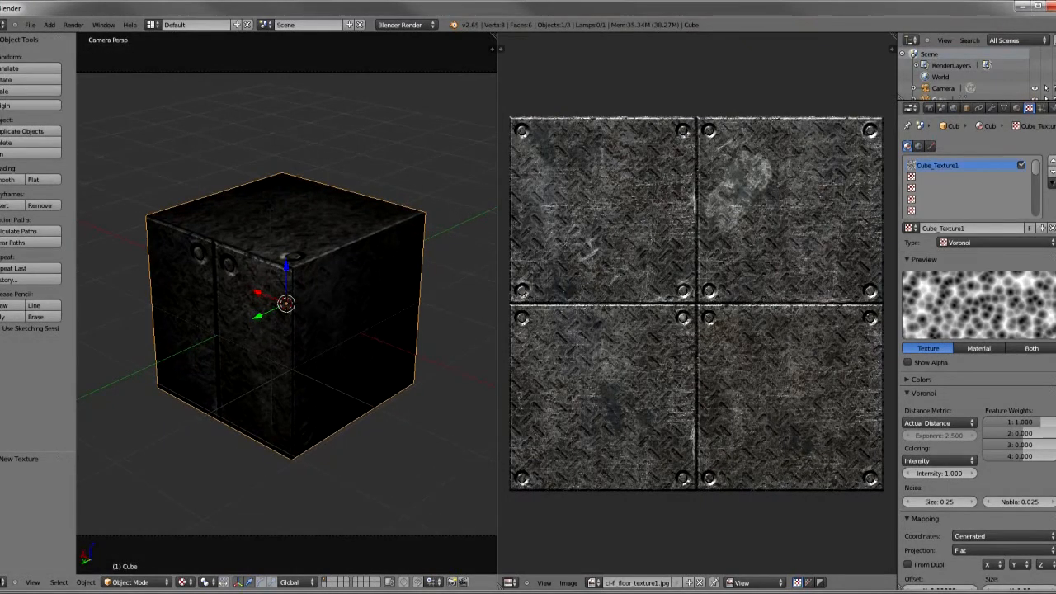
left_click(978, 348)
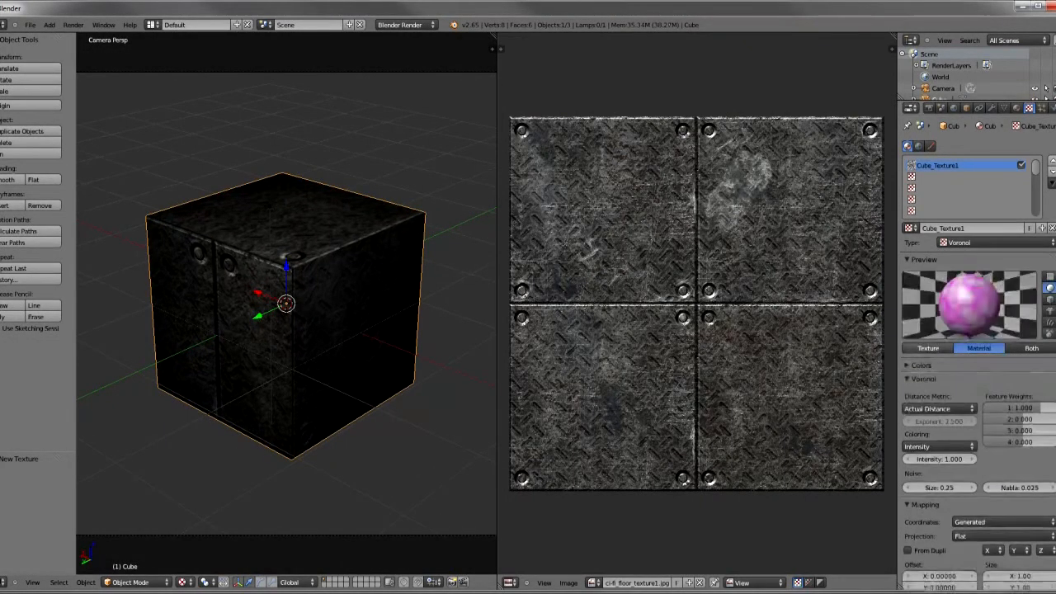
left_click(927, 347)
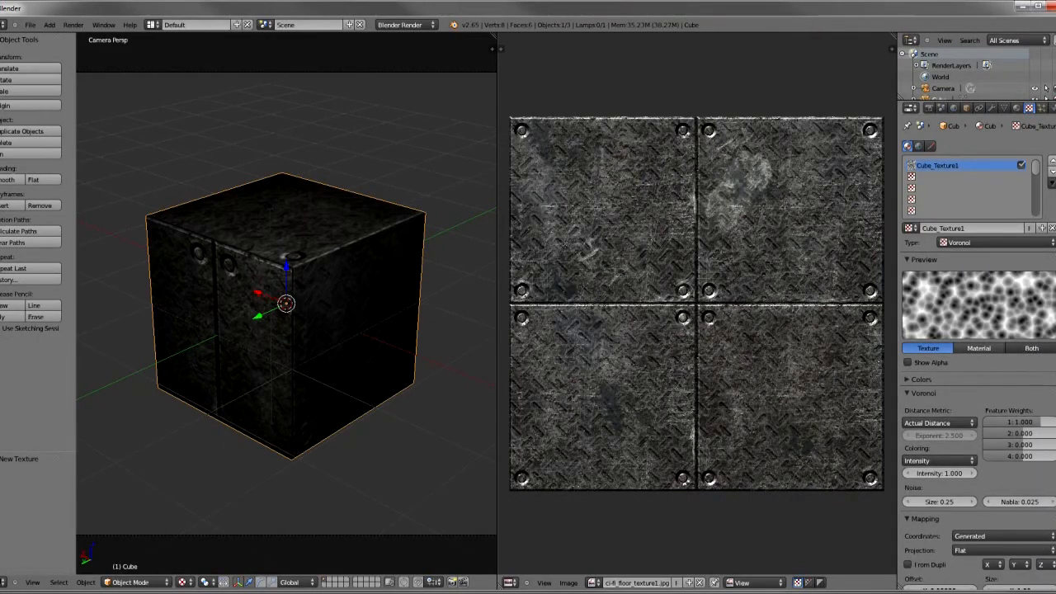
left_click(978, 347)
left_click(1031, 347)
left_click(978, 347)
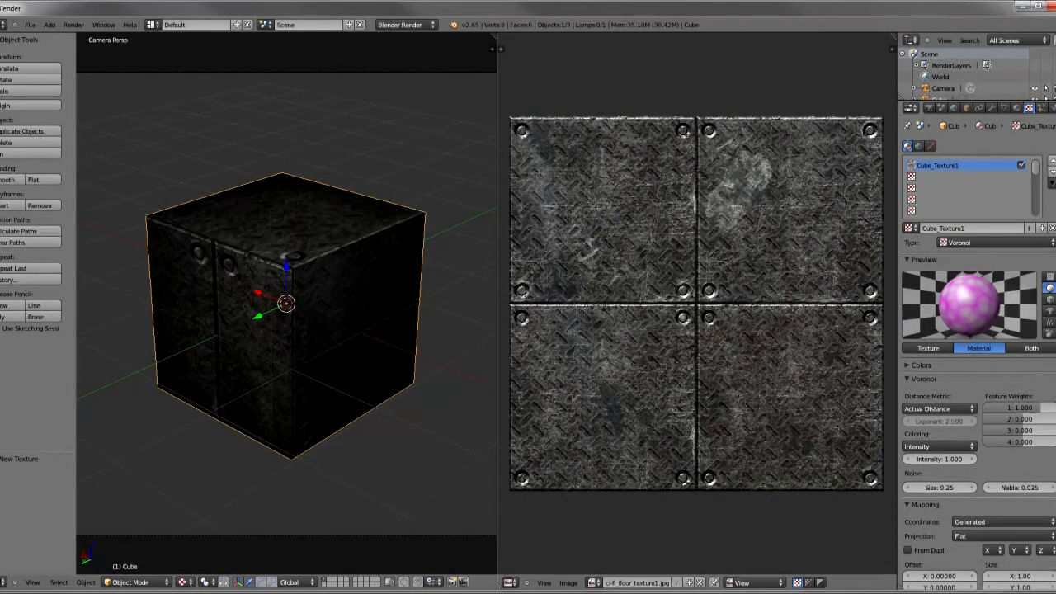
Enable the color ramp in the Colors settings of Cube_Texture1
scroll(977, 355, "down", 7)
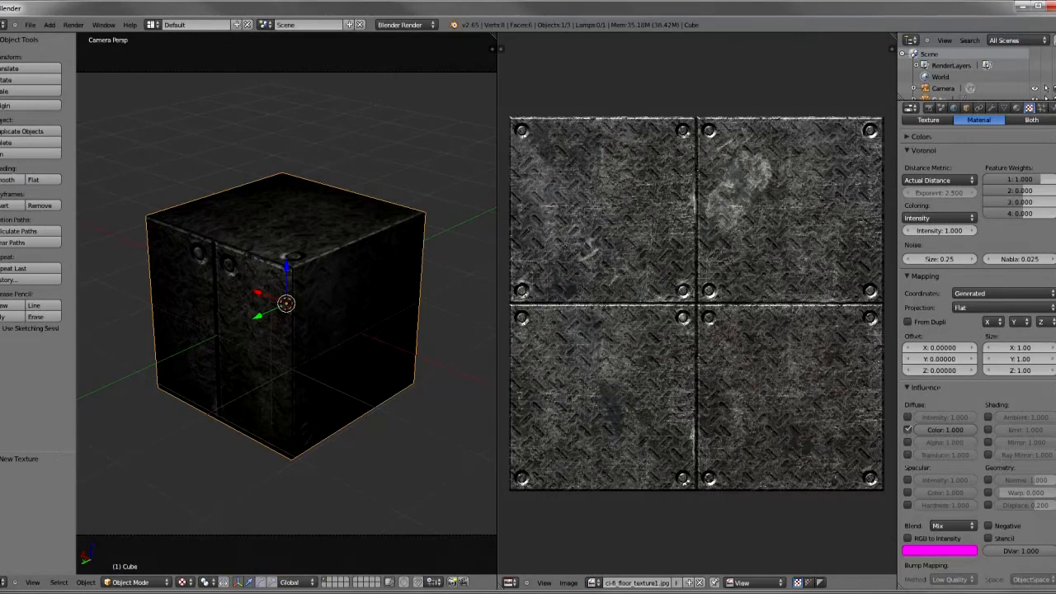
scroll(977, 355, "up", 1)
scroll(978, 355, "up", 1)
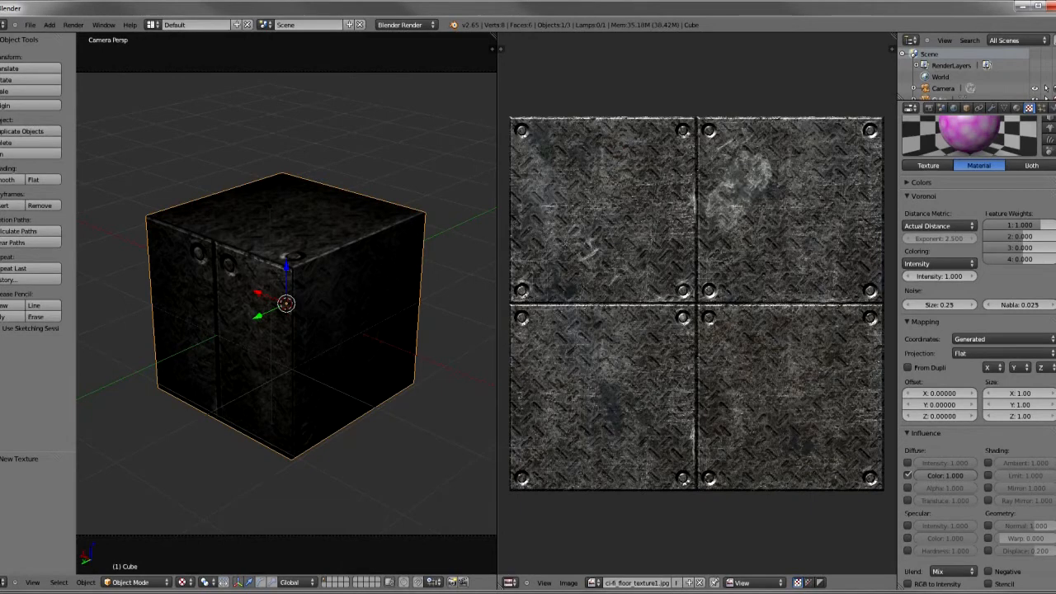
scroll(977, 355, "up", 4)
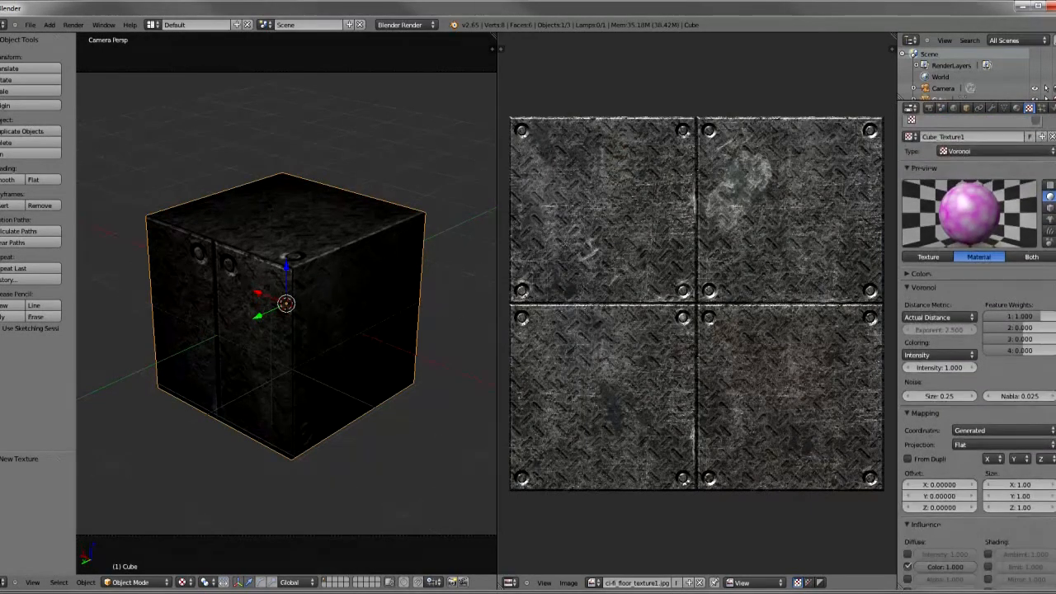
left_click(920, 274)
left_click(907, 290)
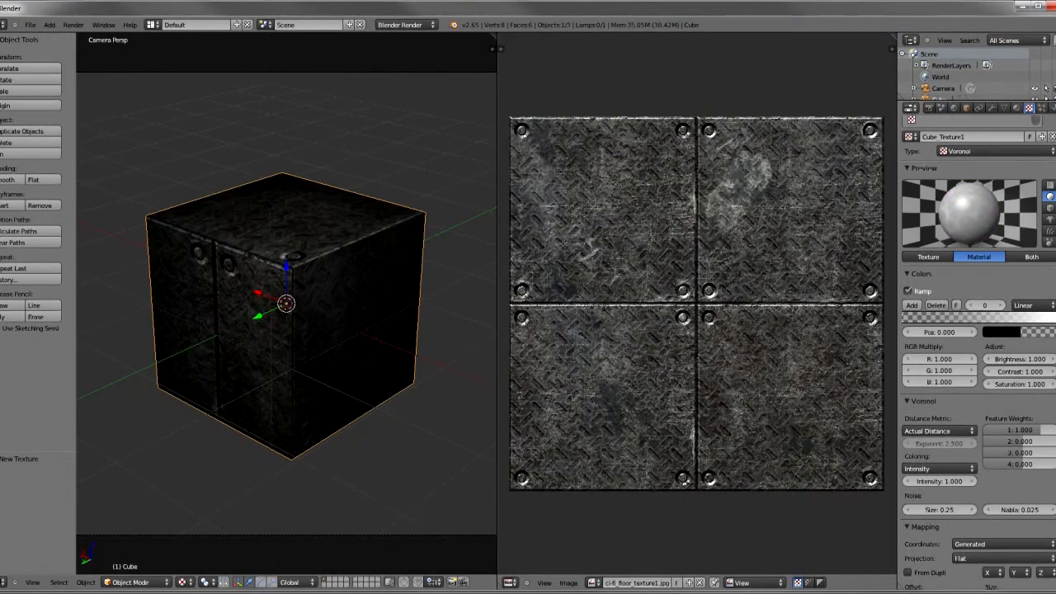
Move the ramp's first color stop to about 0.396 and make it blue
left_click_drag(903, 318, 969, 317)
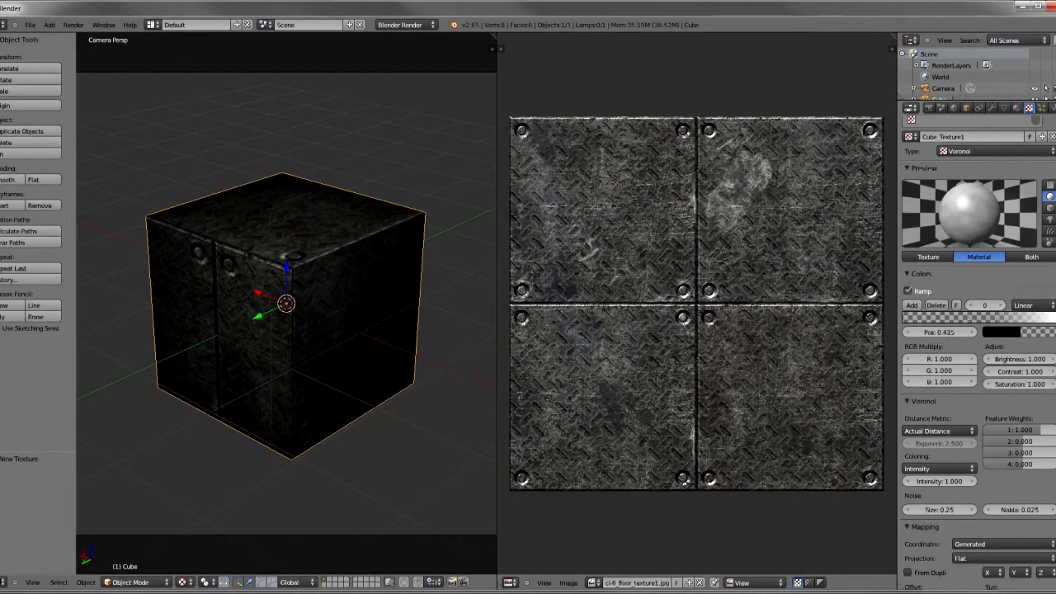
mouse_move(968, 317)
left_mouse_down()
mouse_move(1013, 318)
mouse_move(965, 318)
left_mouse_up()
left_click(1001, 331)
left_click_drag(1048, 249, 1038, 192)
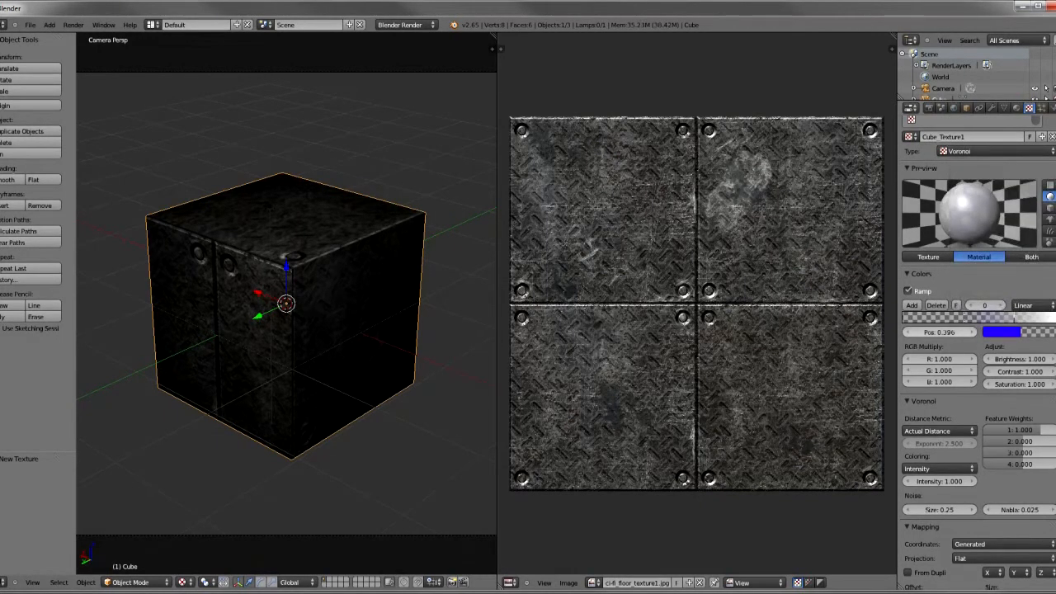
Set the preview to Texture and adjust the color ramp's stops, moving the first one to about 0.295
left_click_drag(1014, 317, 947, 317)
scroll(949, 320, "up", 3)
left_click(928, 348)
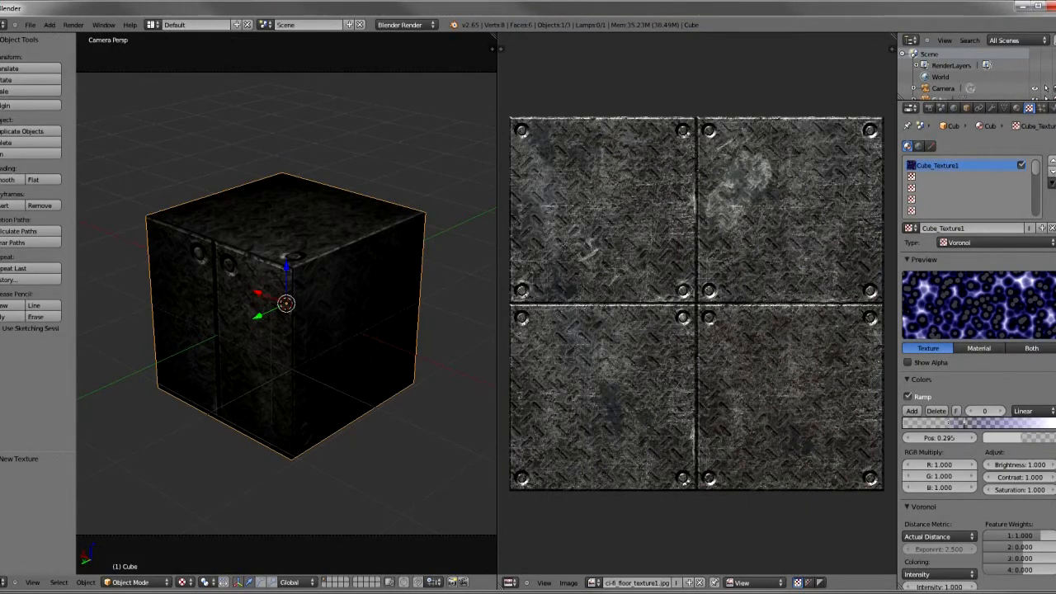
left_click_drag(964, 422, 1026, 422)
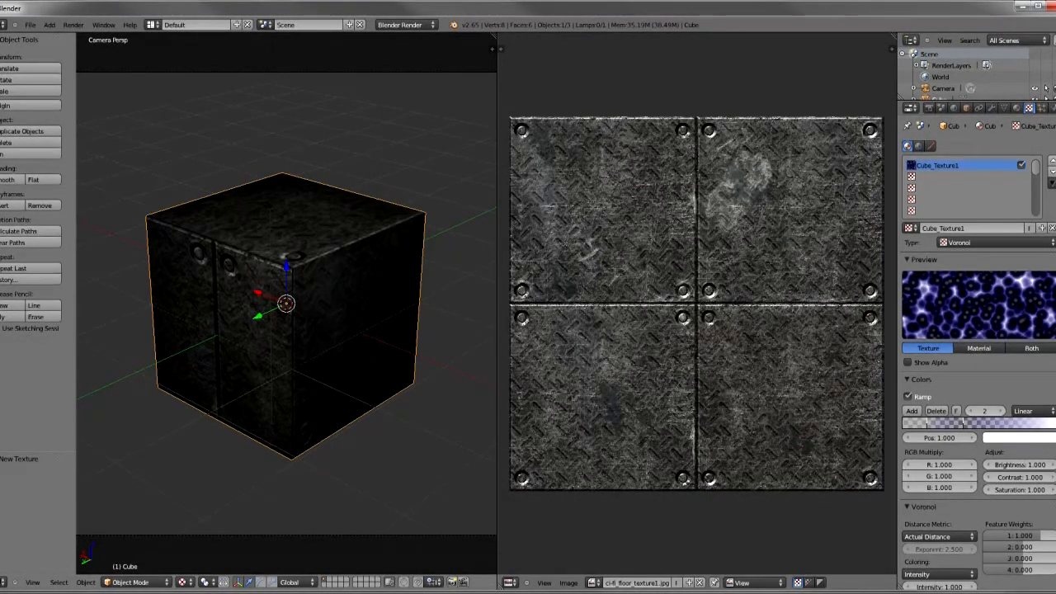
Change the type of Cube_Texture1 to Wood and look over its settings
left_click(994, 243)
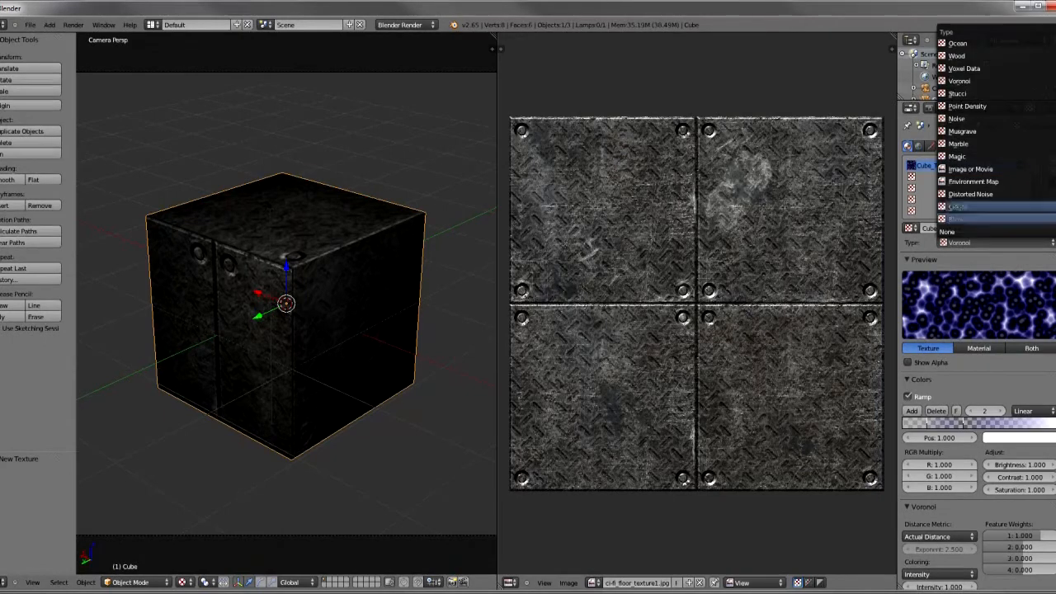
left_click(959, 81)
left_click(993, 242)
left_click(959, 57)
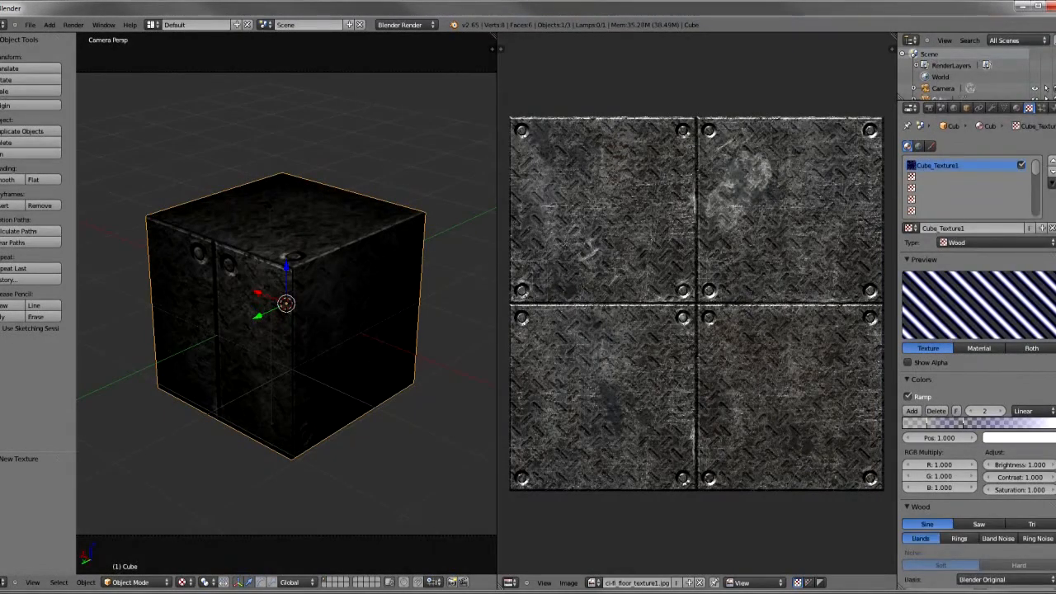
scroll(962, 423, "down", 5)
scroll(963, 423, "up", 5)
Try Voxel Data as the type of Cube_Texture1, and return it to Wood
left_click(994, 242)
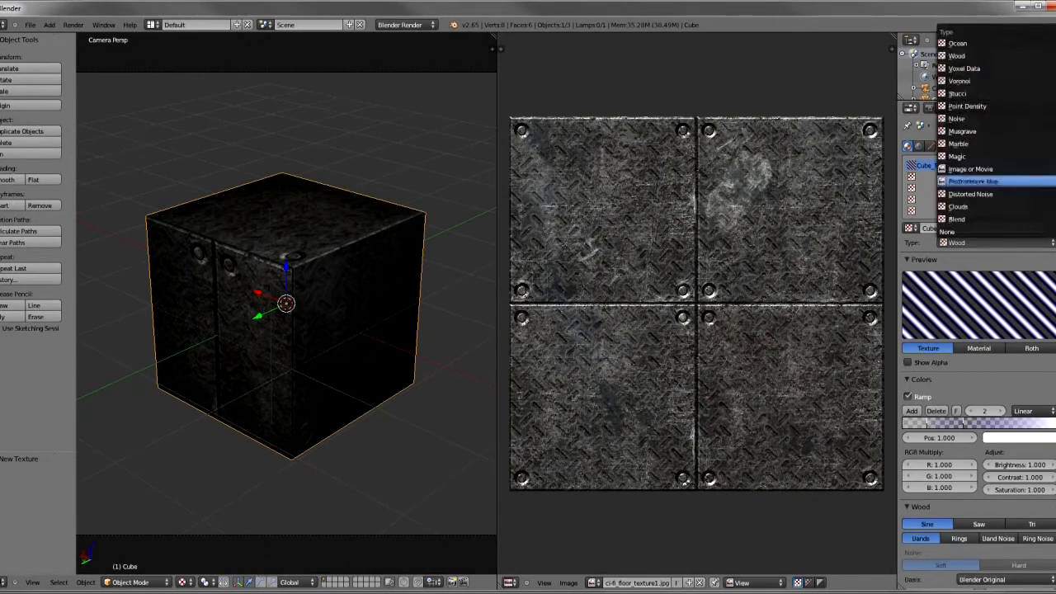
left_click(964, 69)
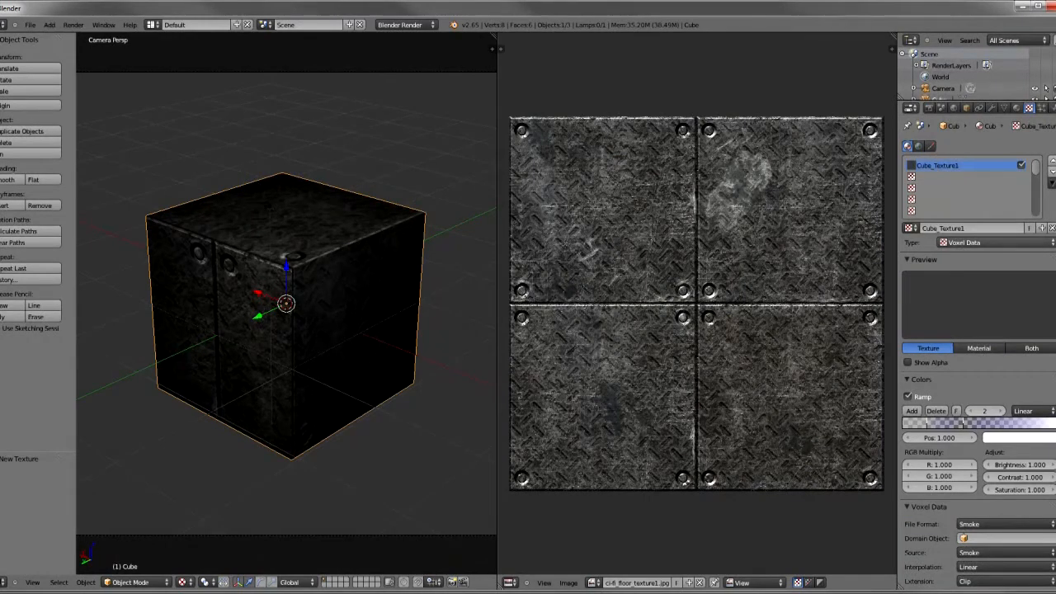
left_click(994, 242)
left_click(956, 55)
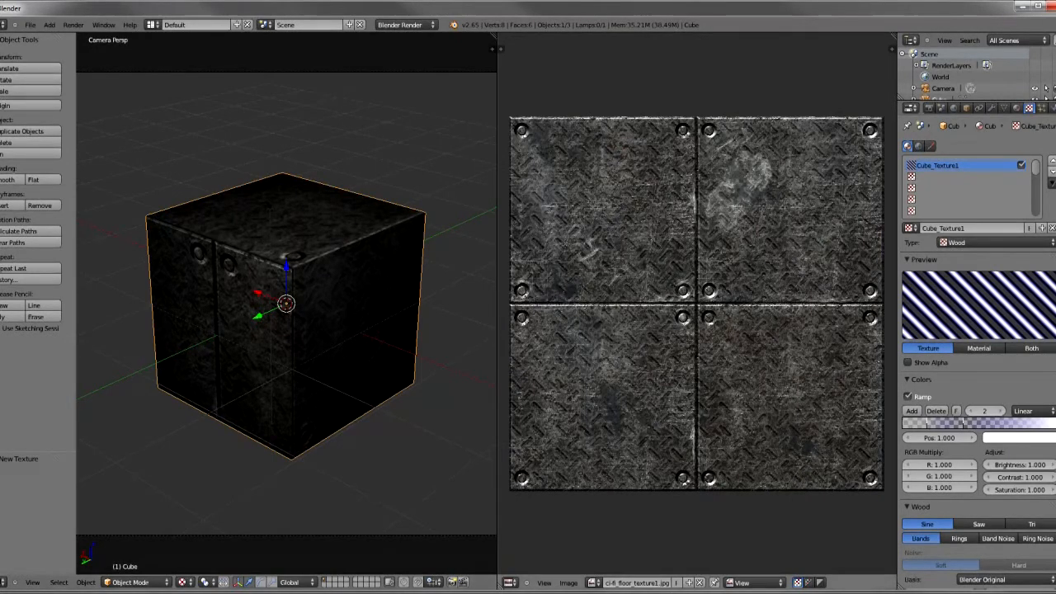
Set the preview to Material and change the type of Cube_Texture1 to Musgrave
left_click(978, 347)
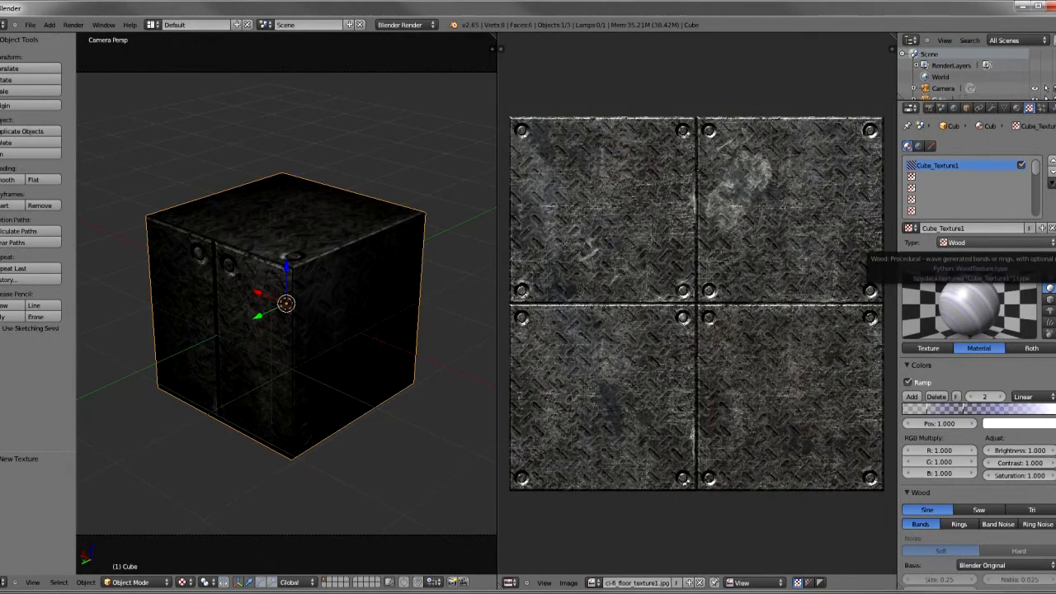
left_click(965, 243)
left_click(965, 131)
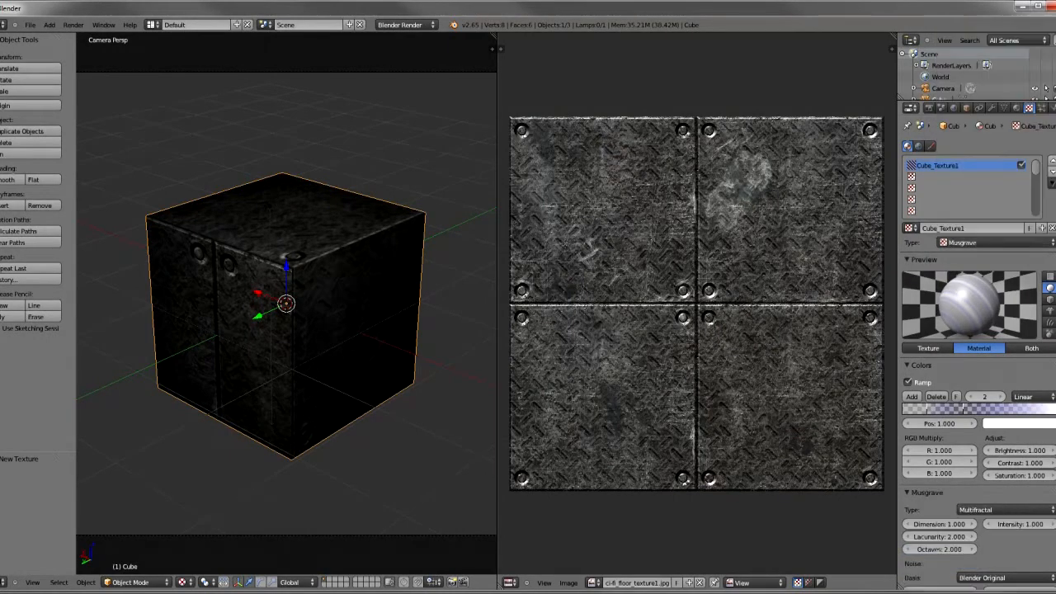
left_click(994, 243)
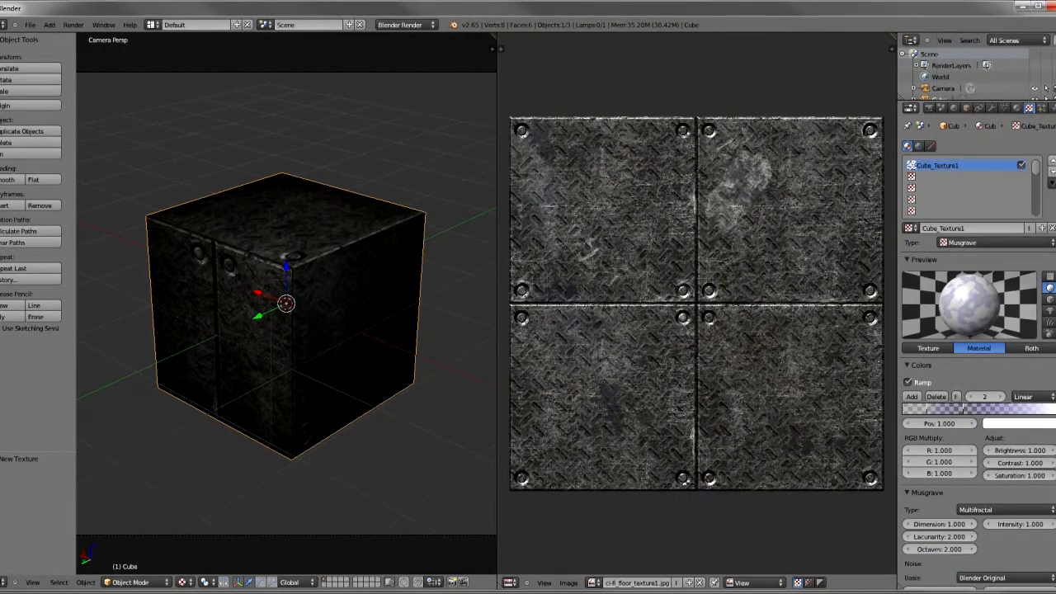
Create a new texture in the material's second texture slot and look over its Clouds settings
left_click(961, 177)
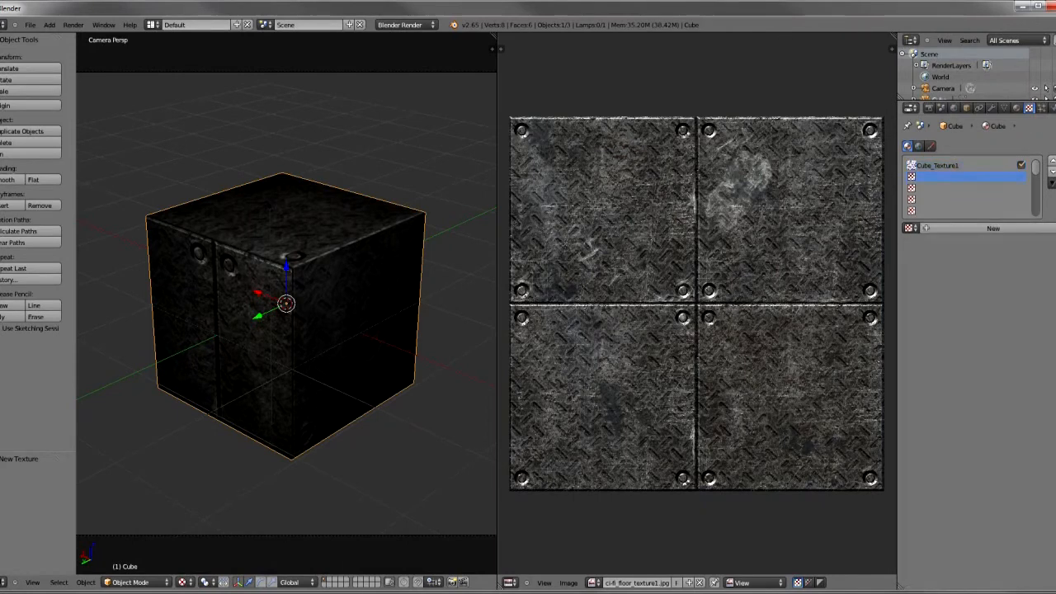
left_click(978, 228)
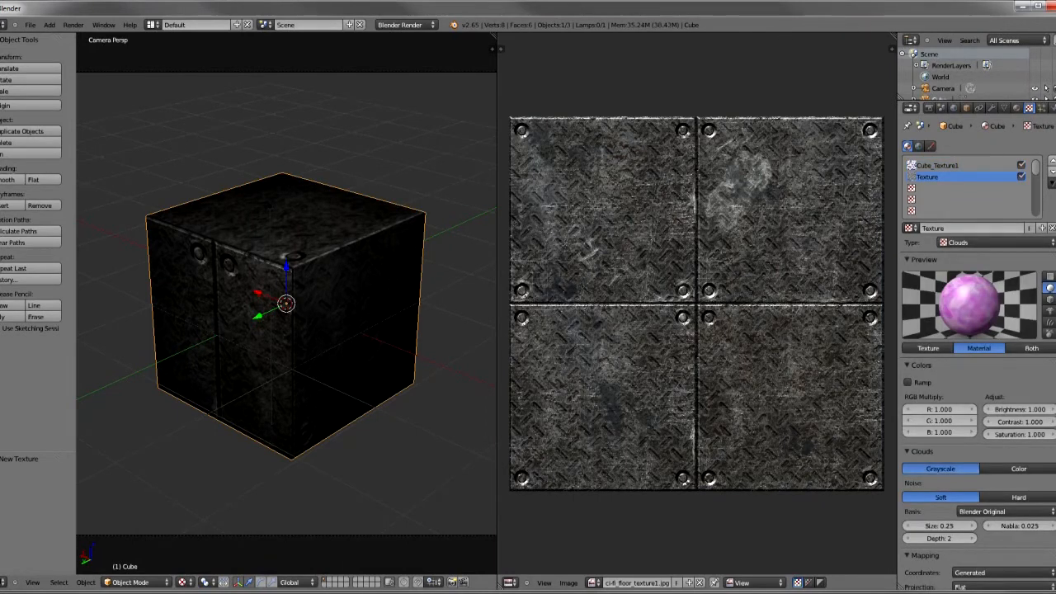
scroll(977, 355, "down", 6)
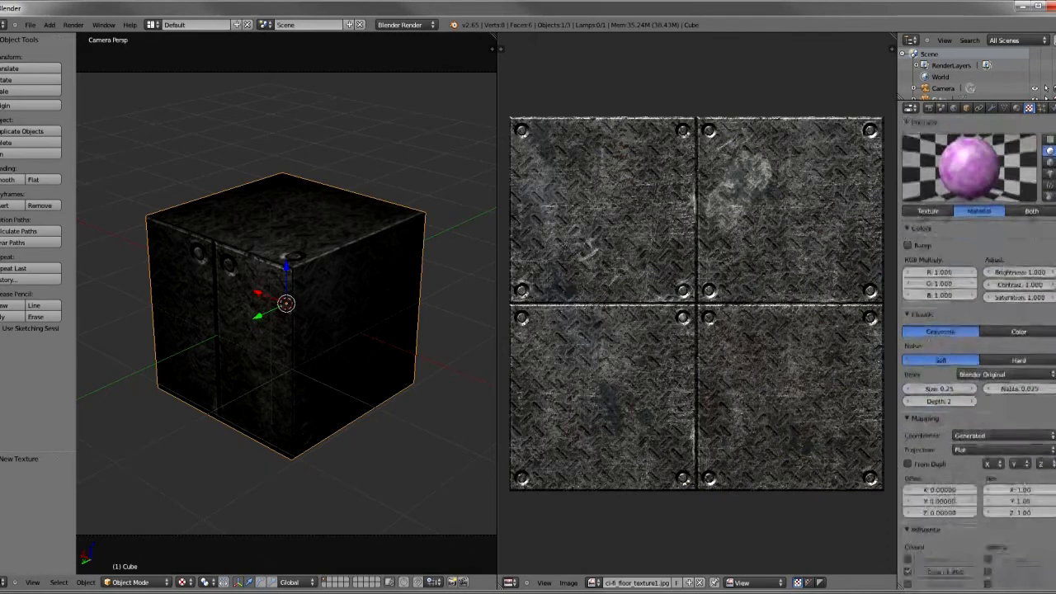
scroll(977, 355, "up", 5)
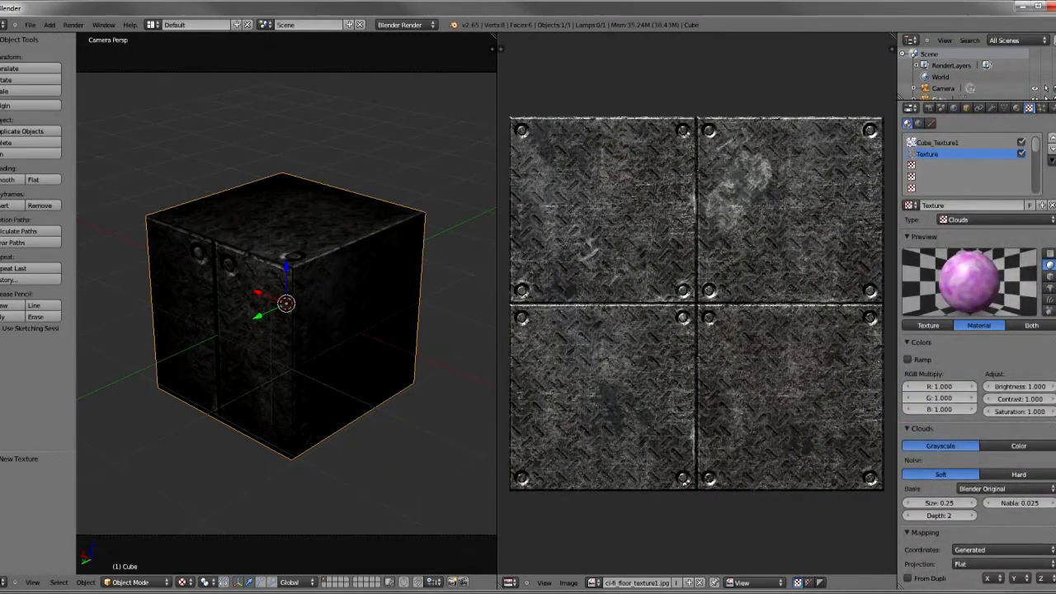
Show the new texture's preview on a flat plane and temporarily widen the Properties editor to examine it
left_click(1048, 254)
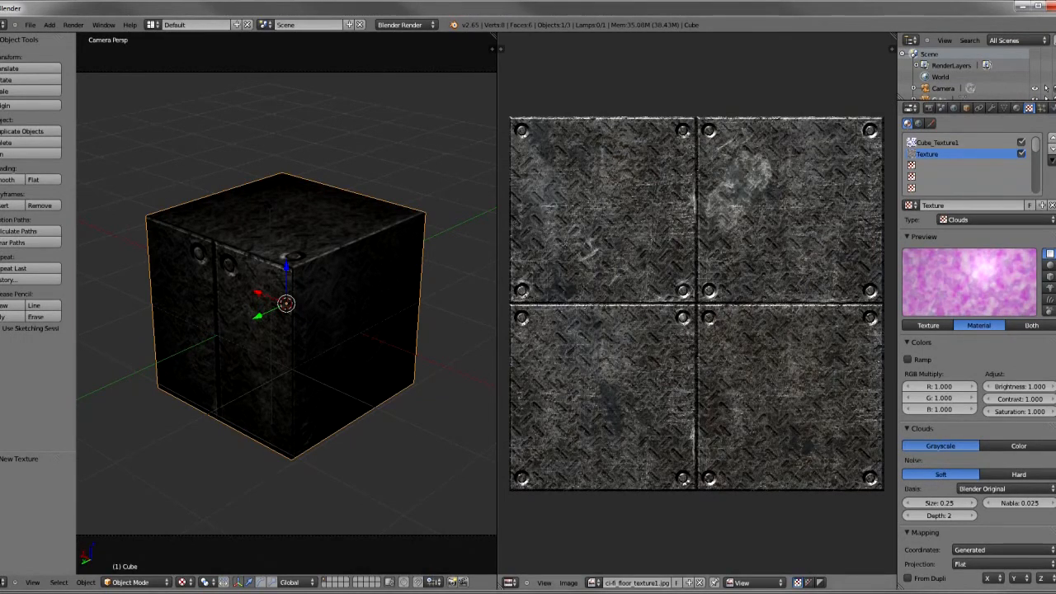
left_click_drag(897, 108, 730, 108)
scroll(613, 303, "down", 4)
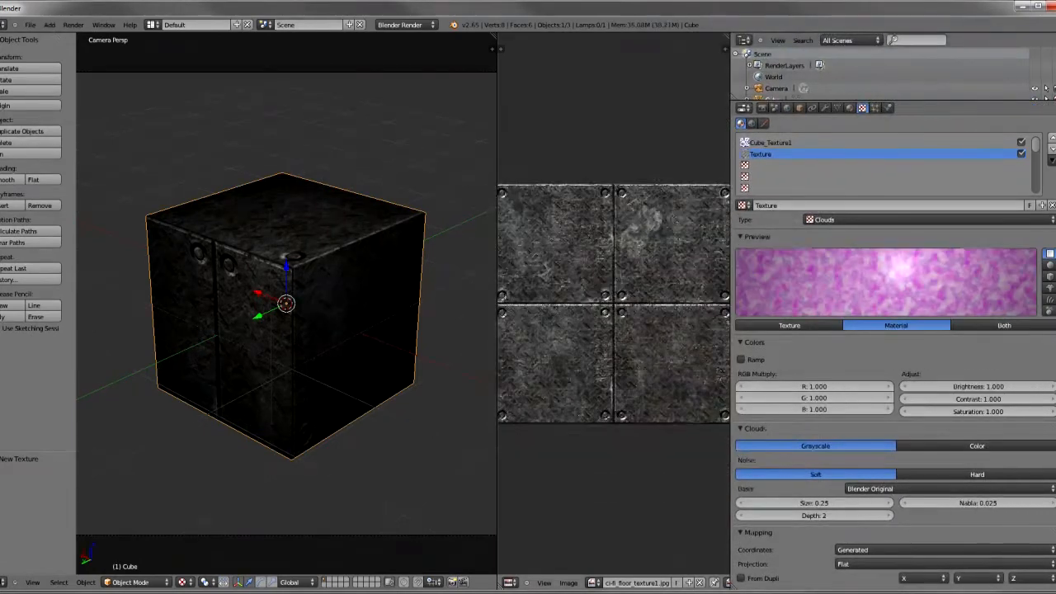
scroll(613, 303, "up", 1)
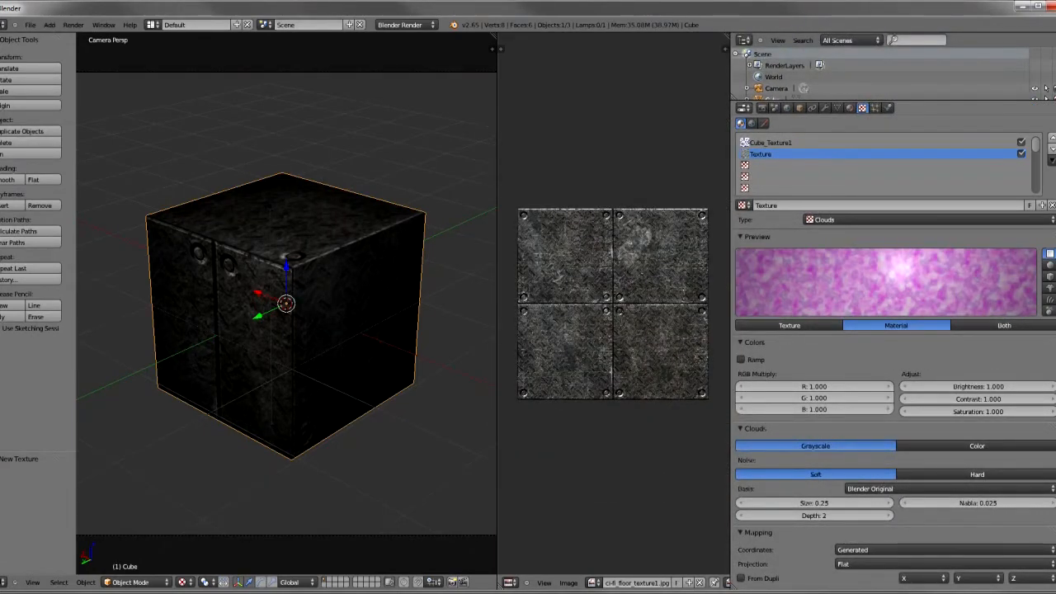
left_click_drag(730, 108, 885, 108)
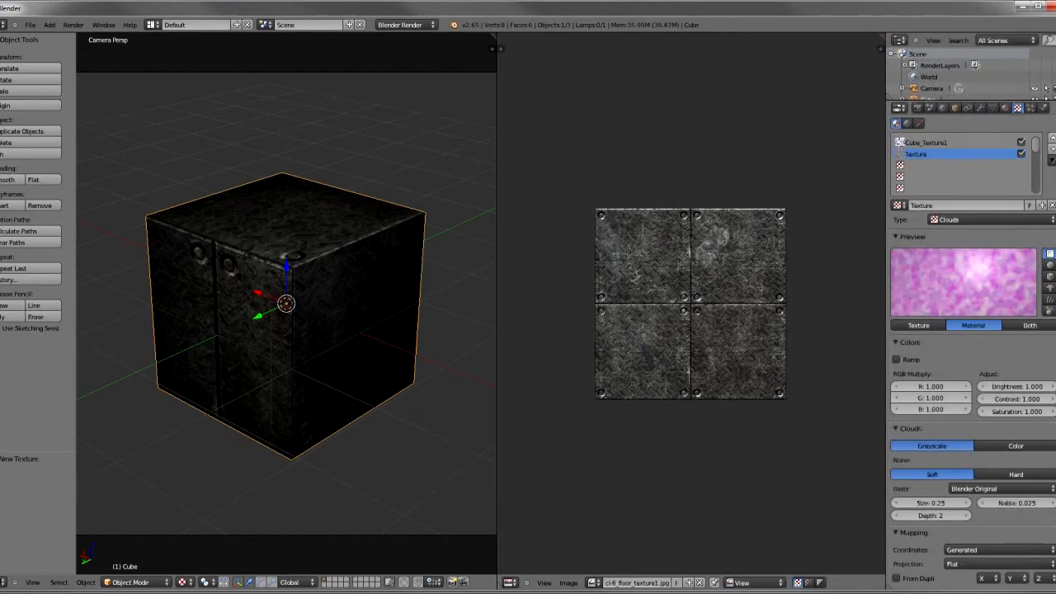
Select Cube_Texture1 in the material's first texture slot and examine its color ramp, Musgrave, mapping and influence settings
left_click(925, 141)
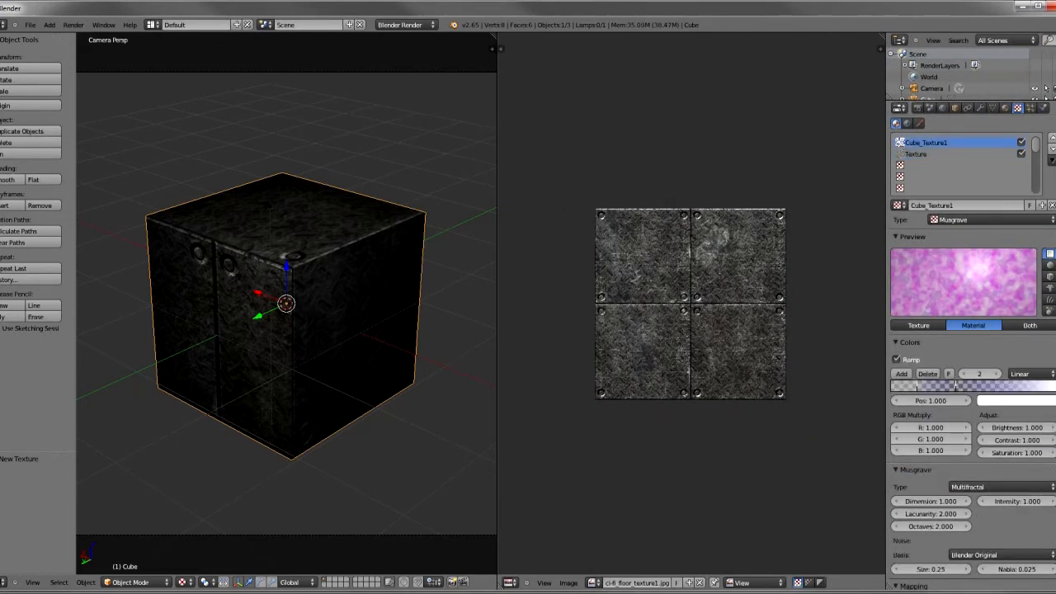
scroll(972, 354, "down", 8)
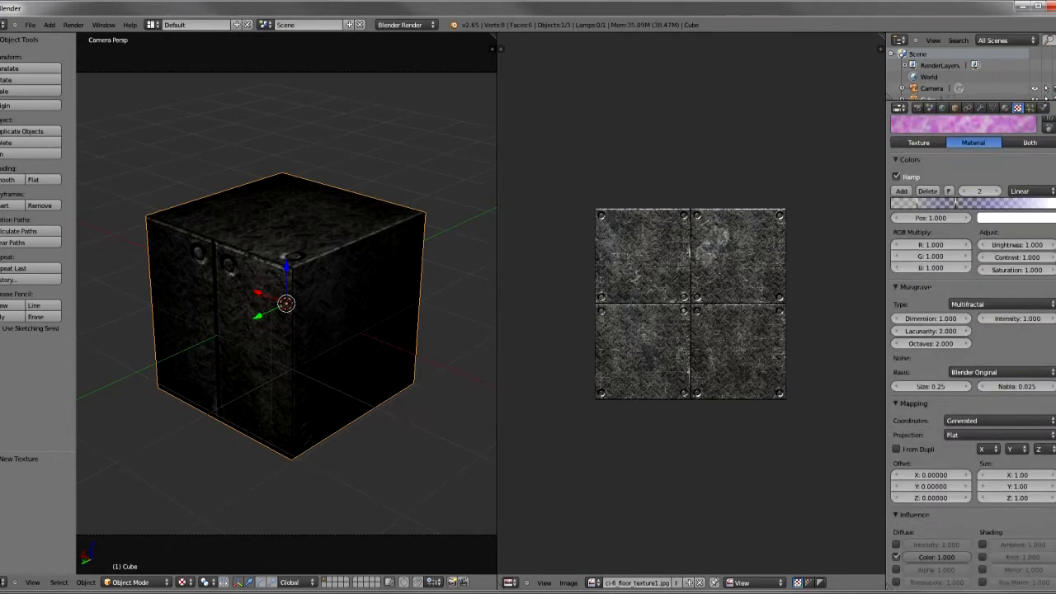
scroll(972, 354, "up", 5)
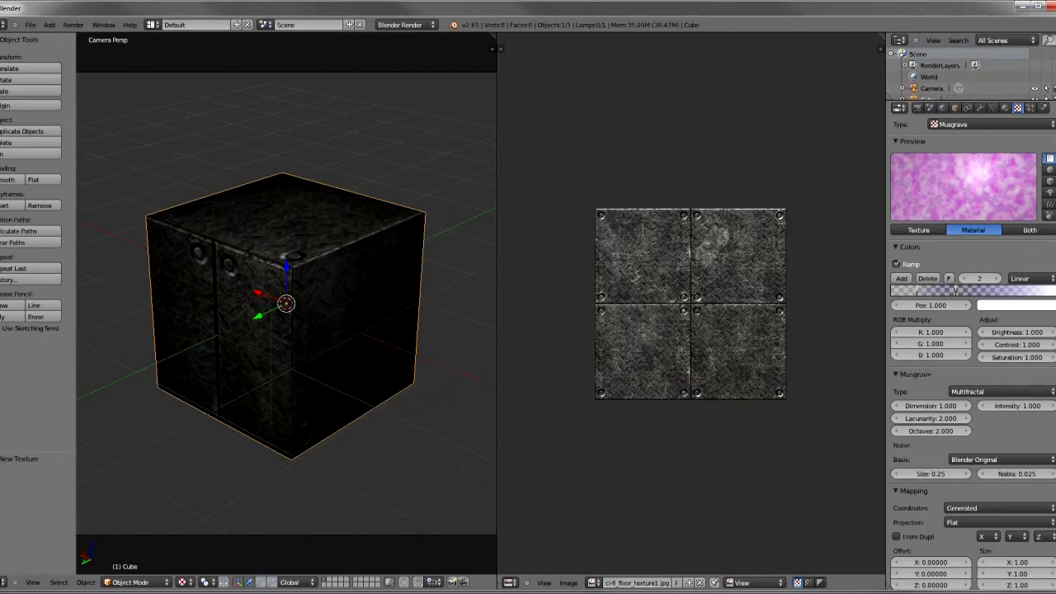
scroll(932, 354, "down", 7)
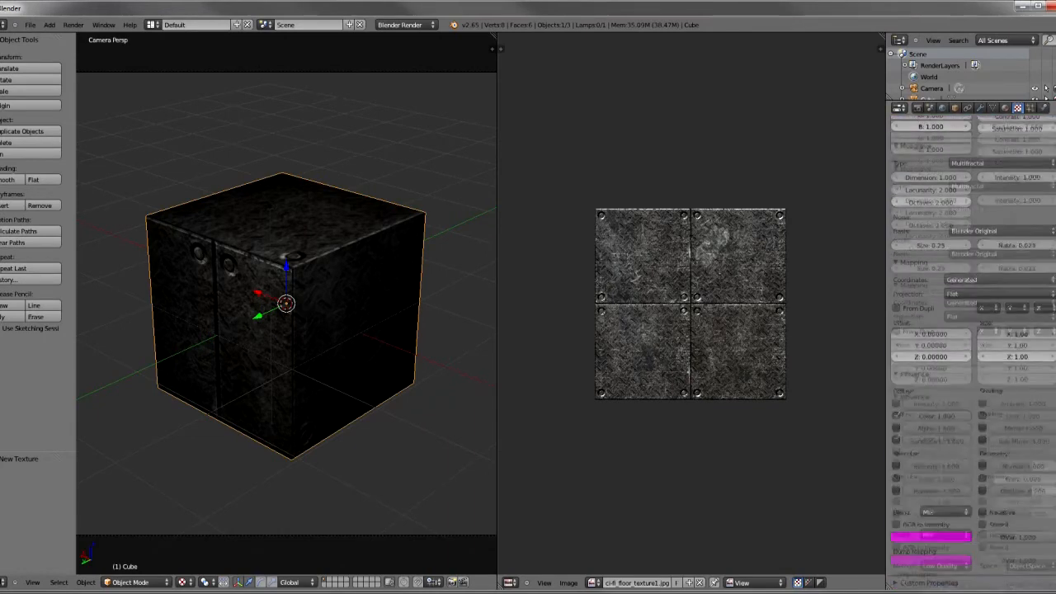
scroll(972, 330, "up", 7)
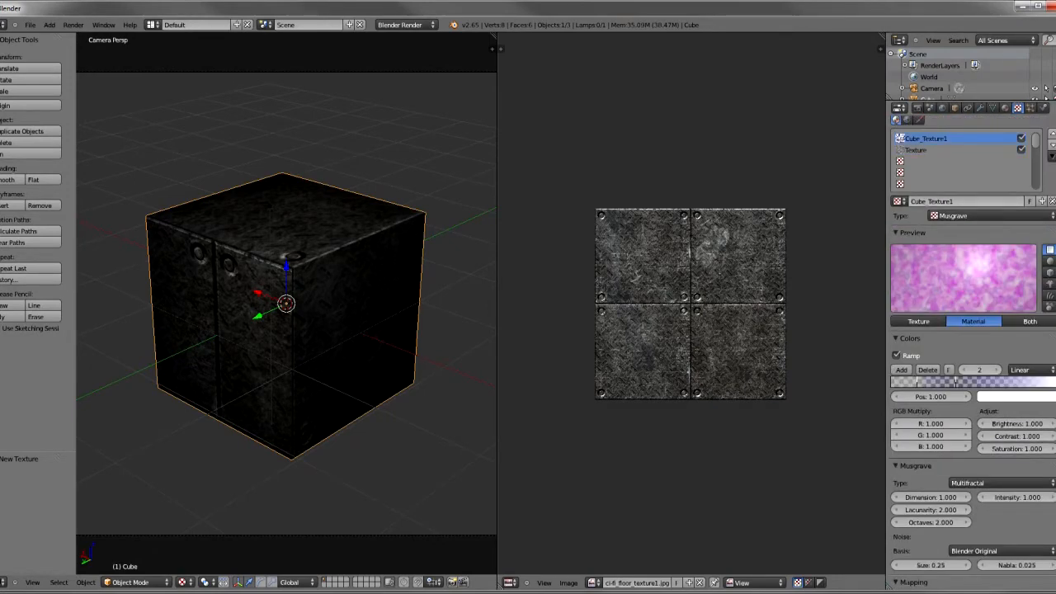
scroll(972, 346, "down", 5)
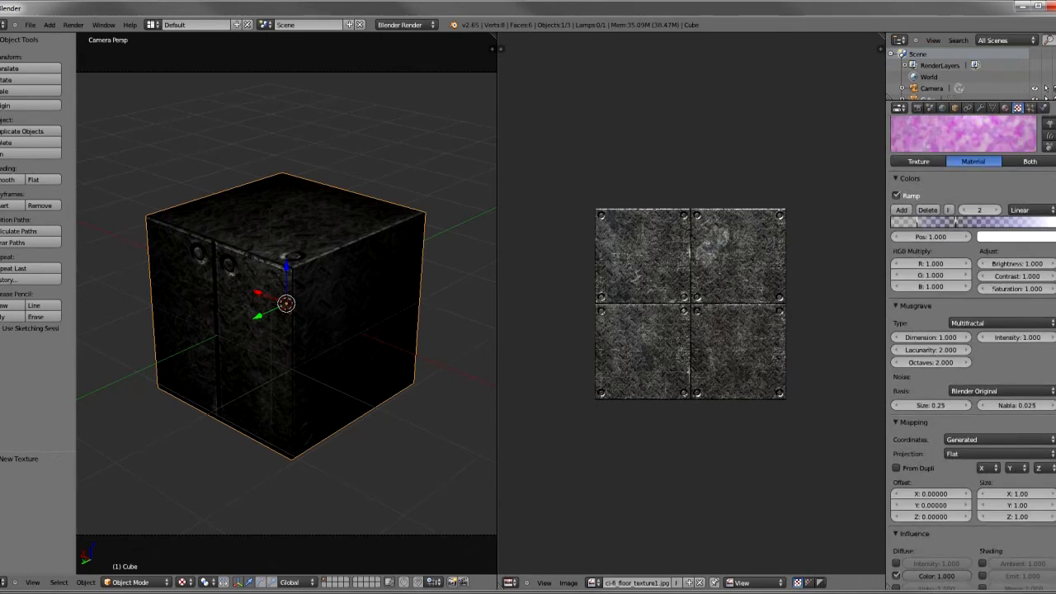
scroll(972, 346, "down", 2)
scroll(971, 346, "down", 3)
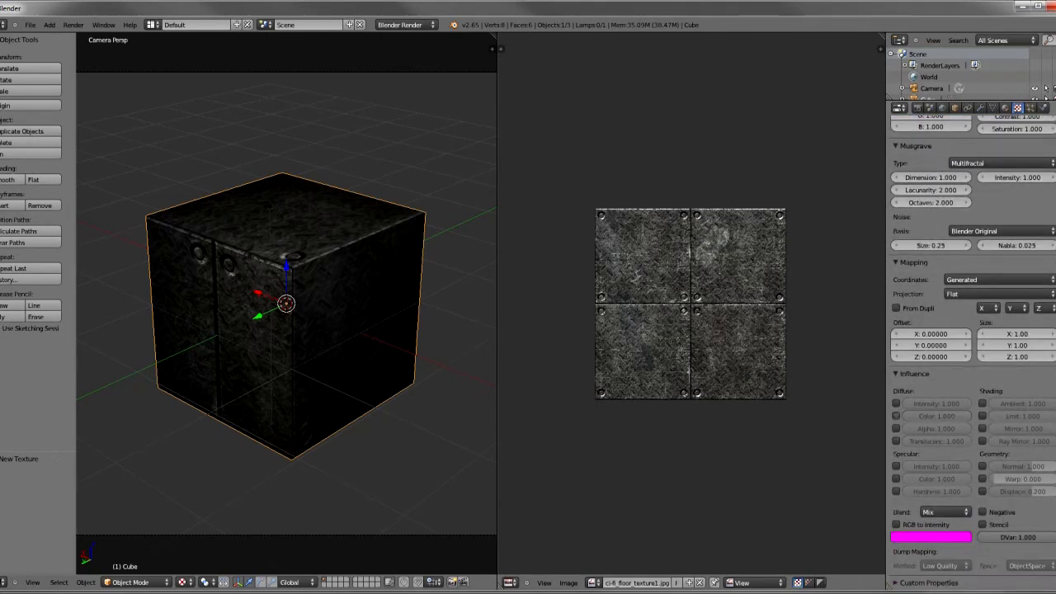
scroll(971, 346, "up", 8)
scroll(972, 346, "down", 8)
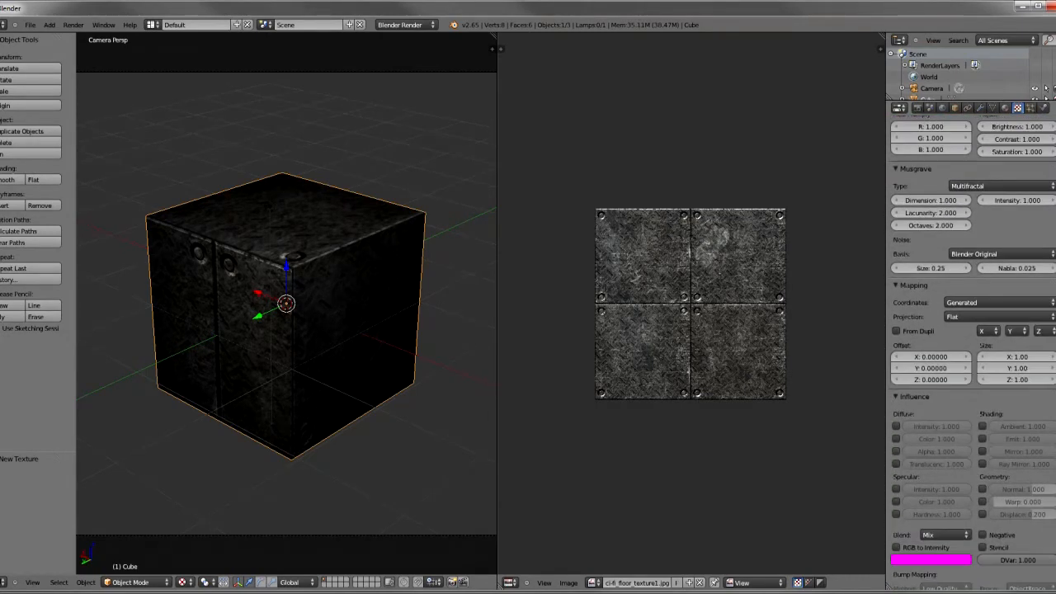
scroll(972, 347, "up", 5)
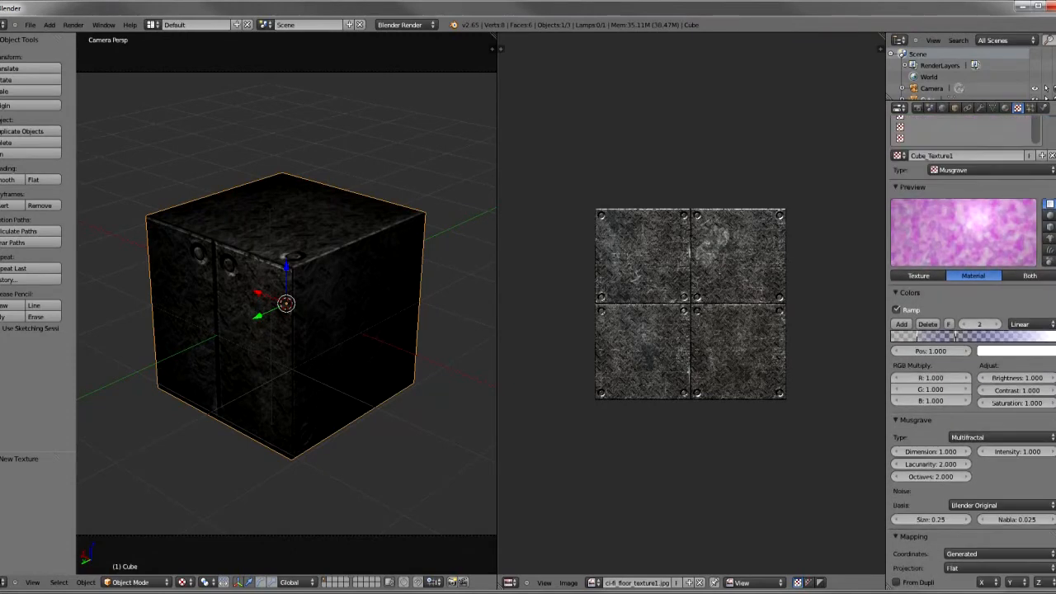
scroll(971, 347, "down", 5)
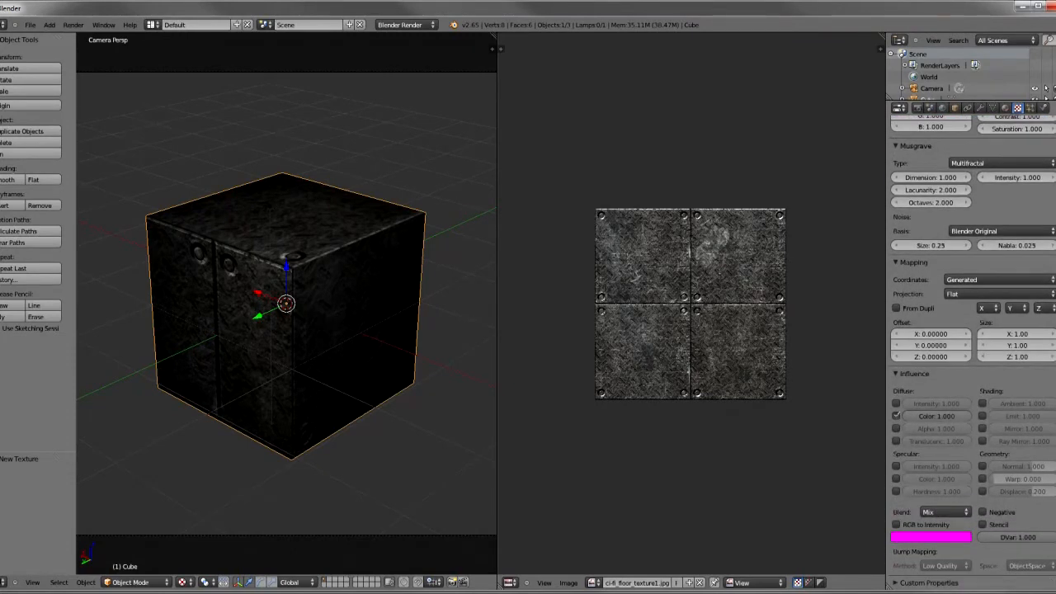
Review the available blend types for Cube_Texture1's influence and keep the blend set to Mix
left_click(940, 512)
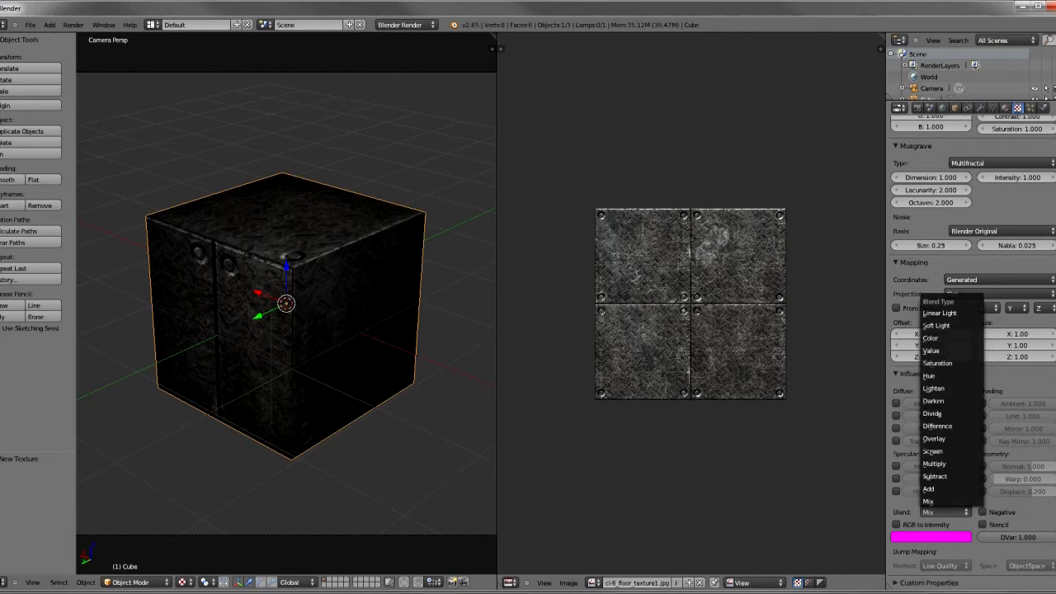
left_click(896, 416)
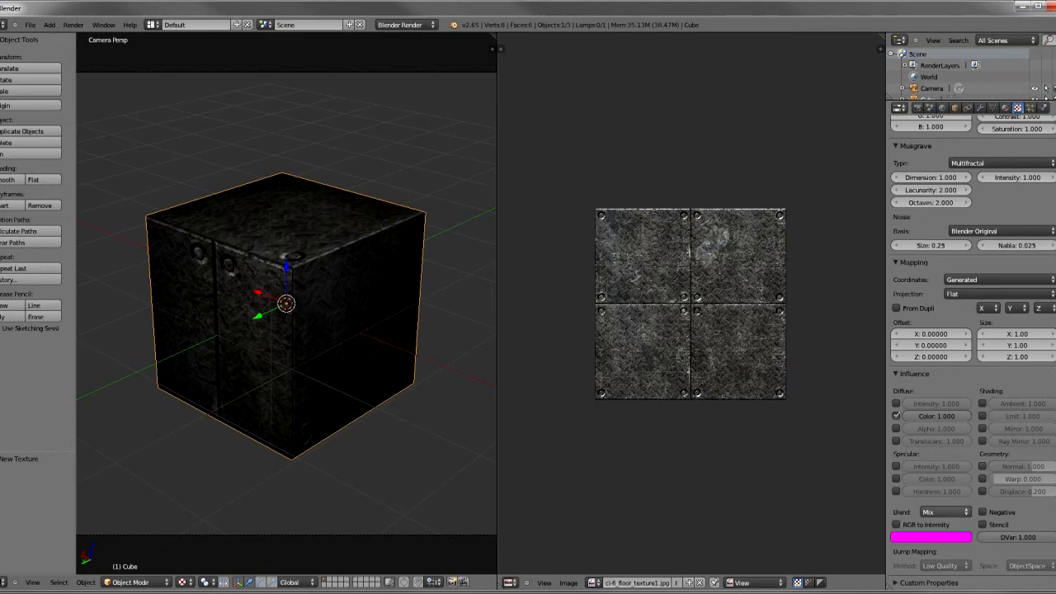
left_click(941, 513)
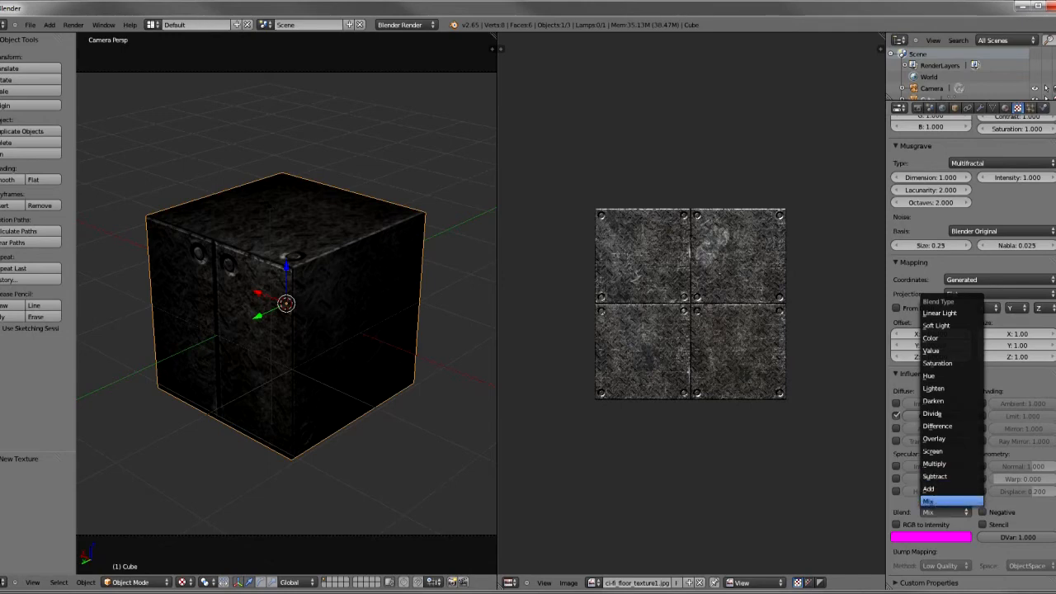
left_click(951, 501)
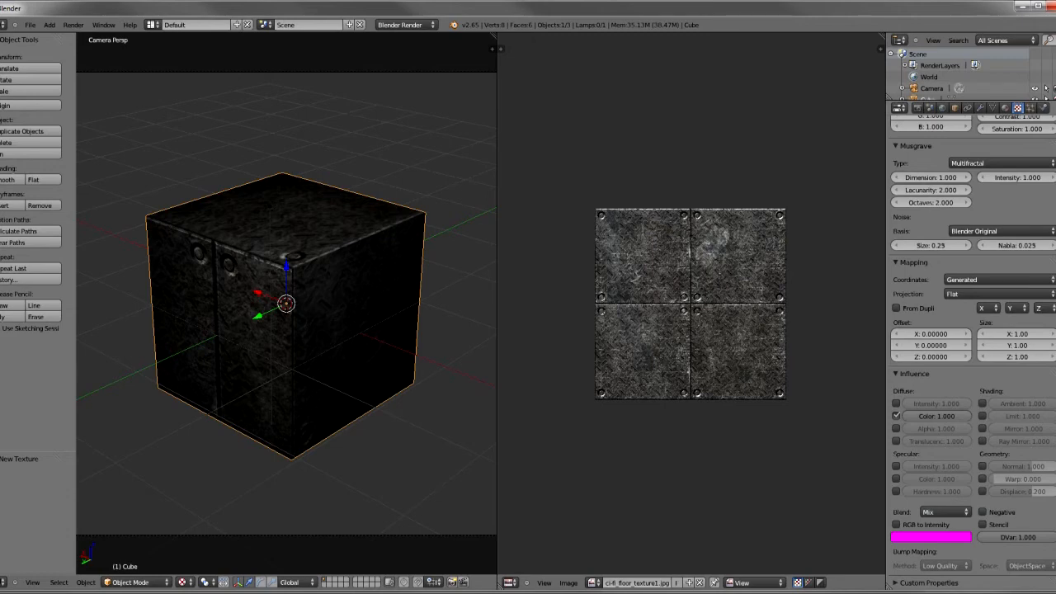
Examine the metal floor texture image up close and look over Cube_Texture1's preview, color and Musgrave settings
scroll(972, 352, "up", 6)
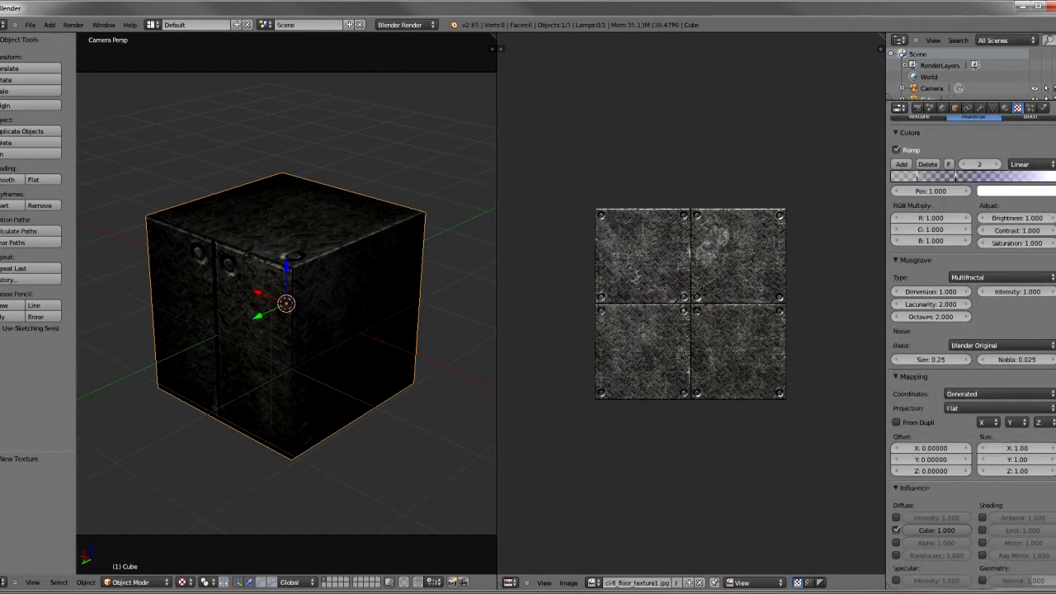
scroll(972, 352, "up", 4)
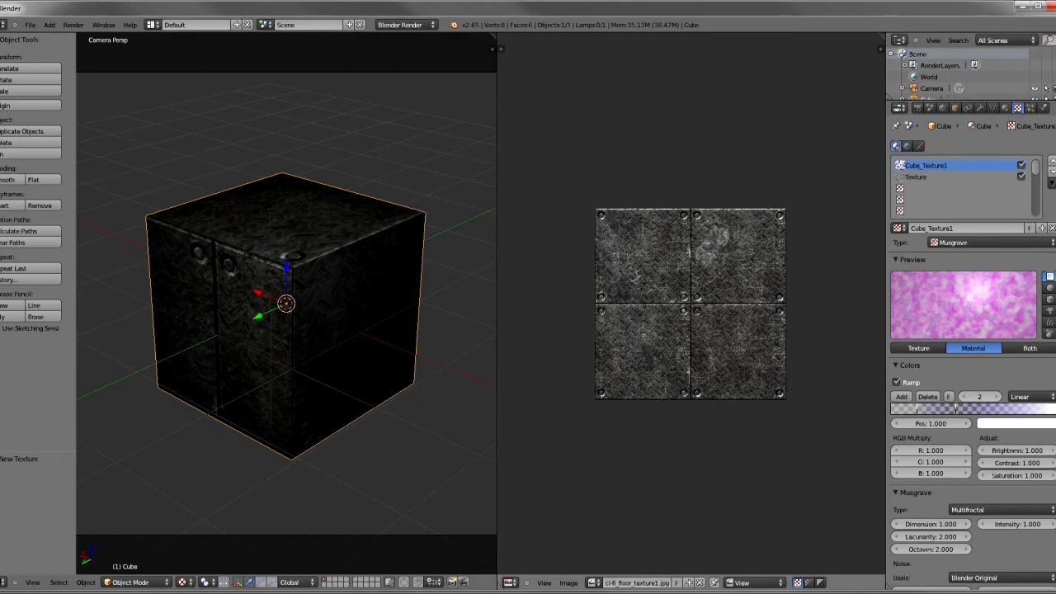
scroll(690, 304, "up", 3)
mouse_move(690, 303)
middle_mouse_down()
mouse_move(682, 300)
mouse_move(691, 297)
middle_mouse_up()
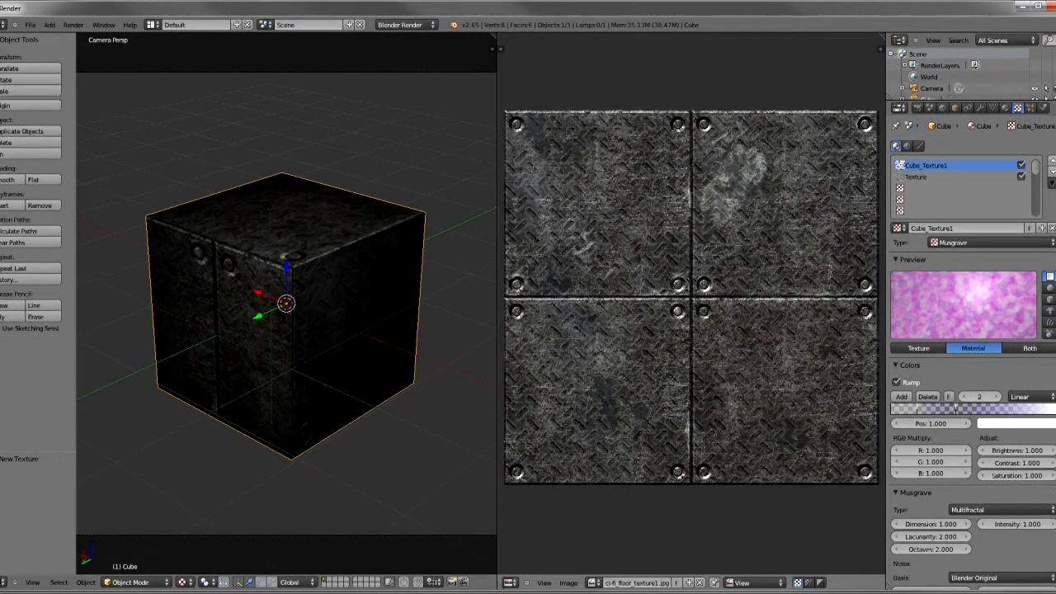
scroll(970, 351, "down", 3)
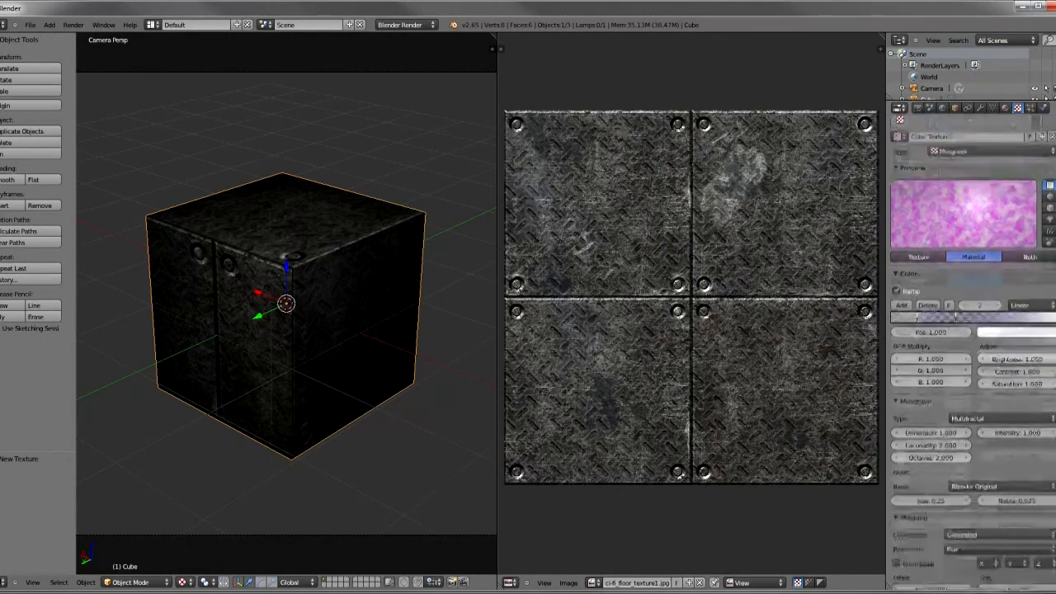
scroll(971, 350, "up", 3)
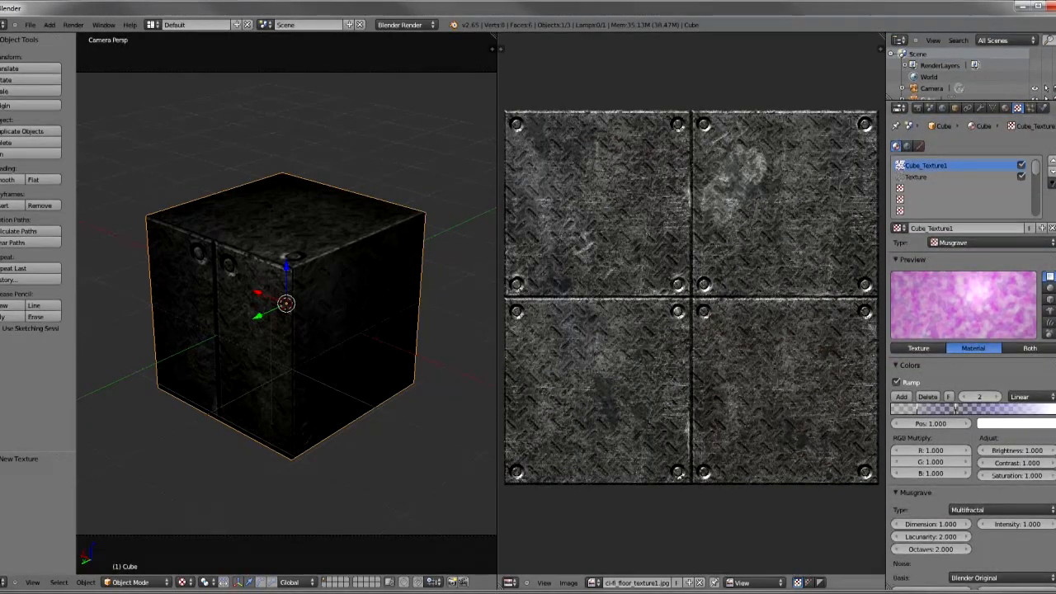